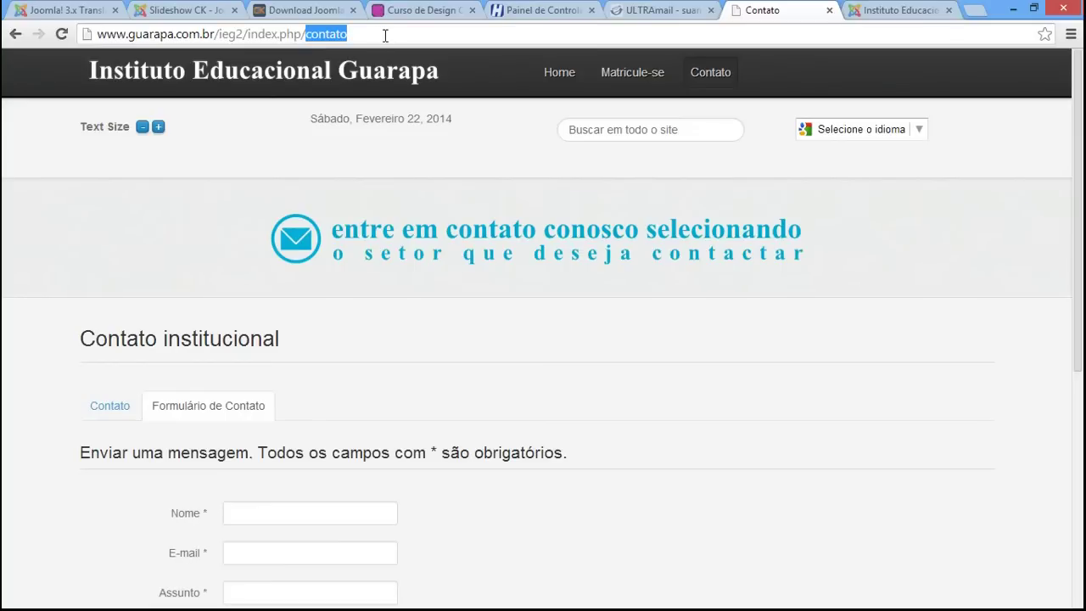
Load the nonexistent page index.php/asd on the site to bring up its 404 error page.
key(BackSpace)
text(asd)
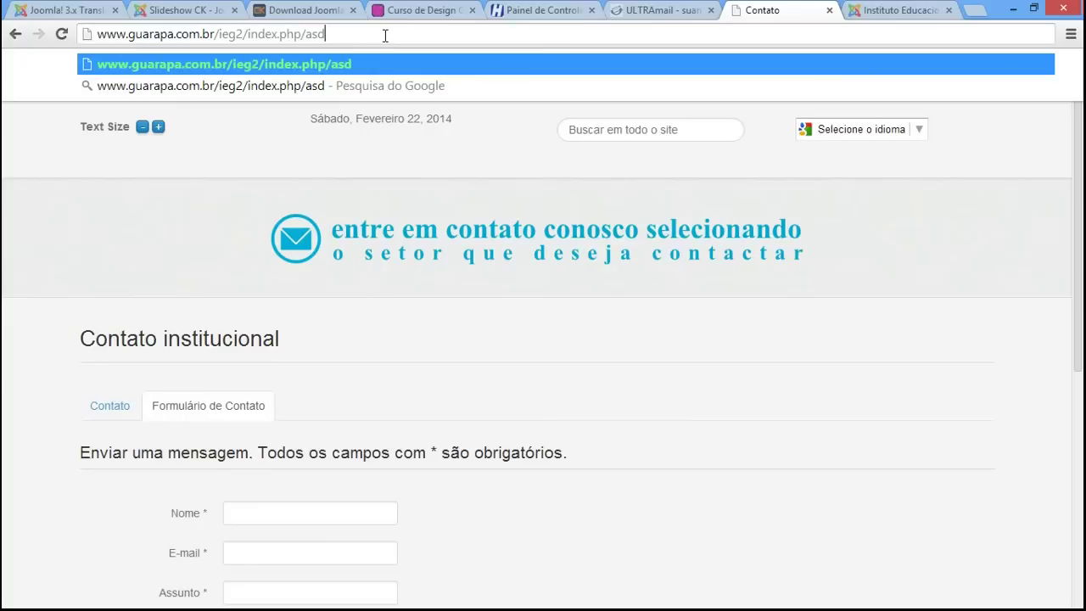
key(Return)
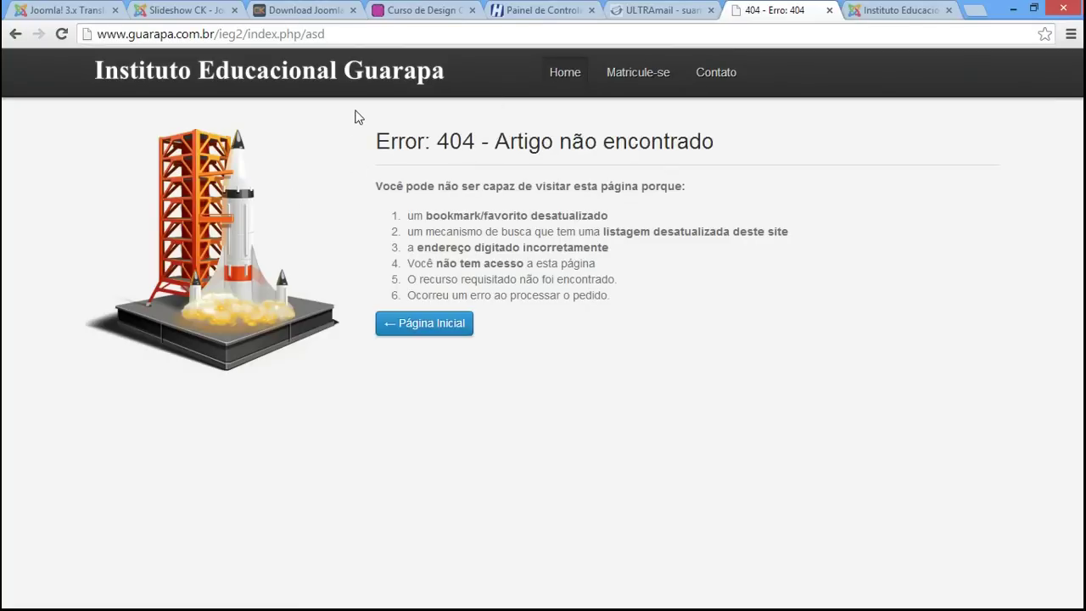
Switch to FileZilla, open the remote templates folder under /www/ieg2 and select the gantry folder.
mouse_move(365, 609)
click(235, 594)
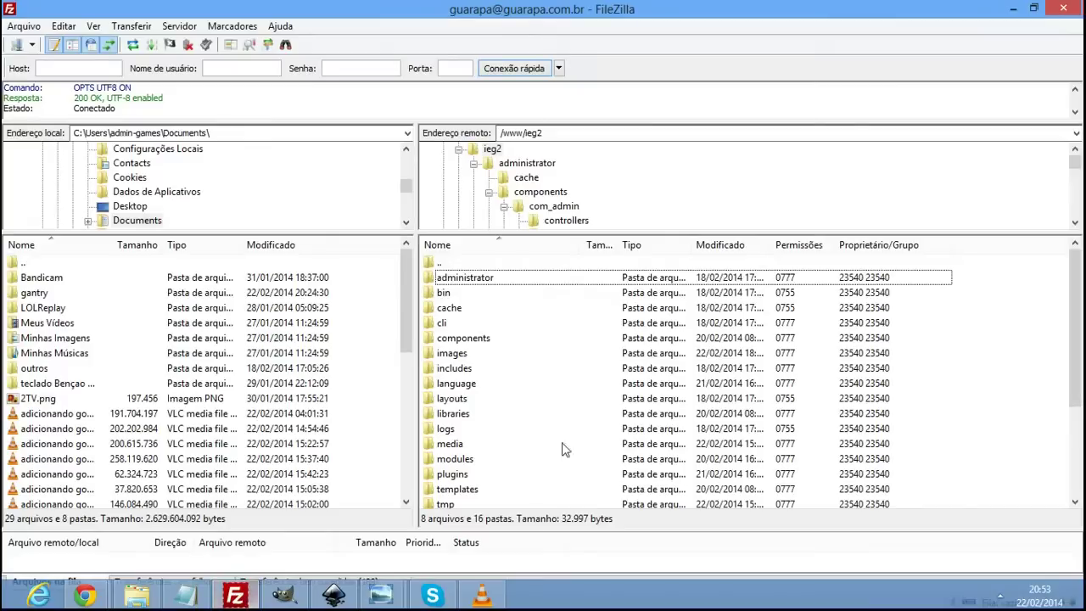
click(493, 375)
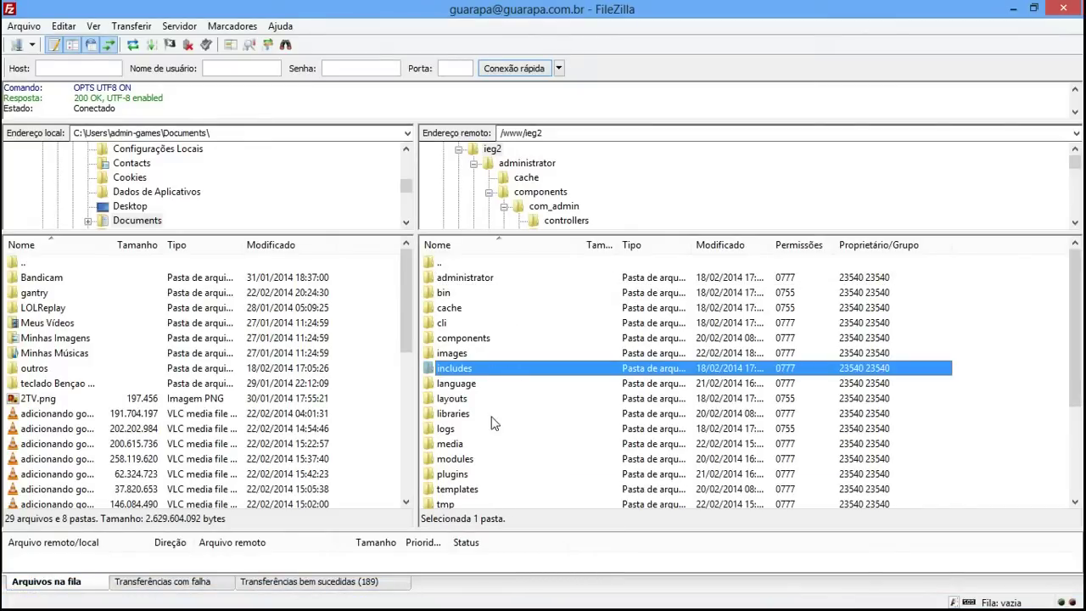
key(t)
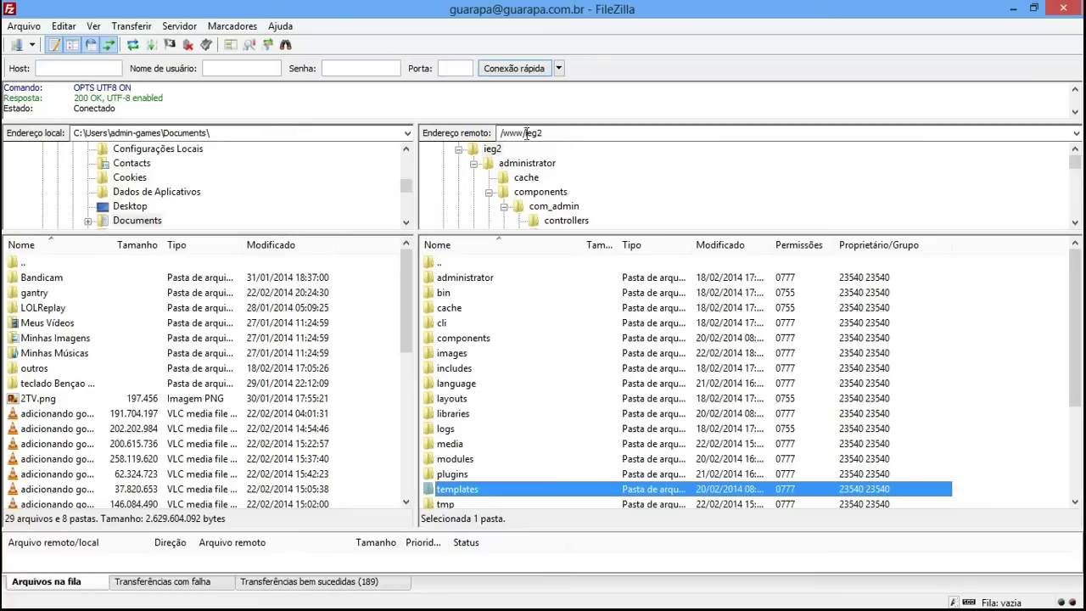
double_click(471, 495)
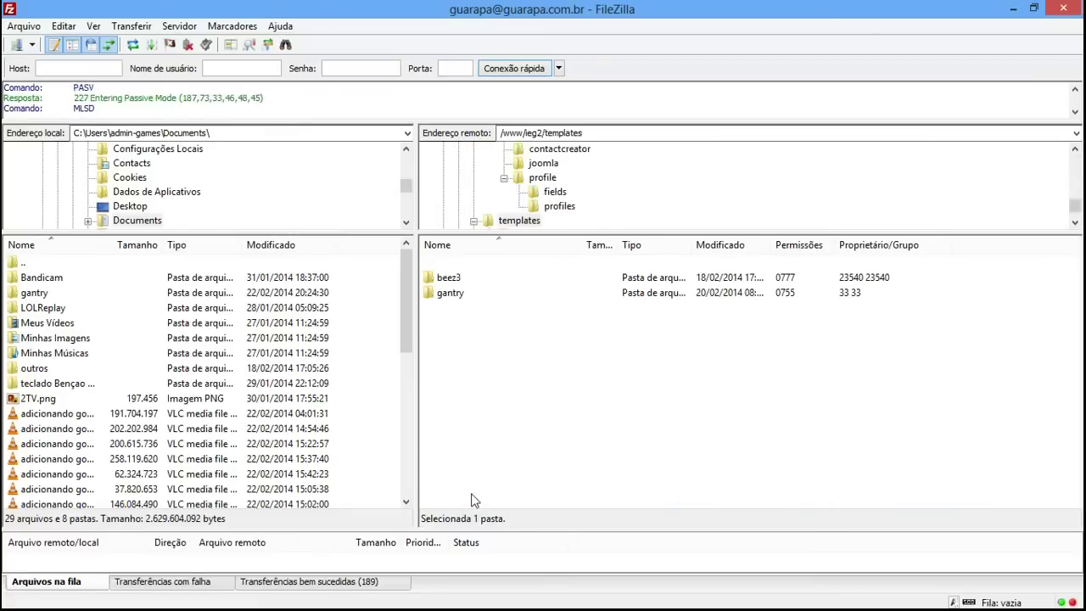
click(464, 280)
click(463, 324)
click(468, 294)
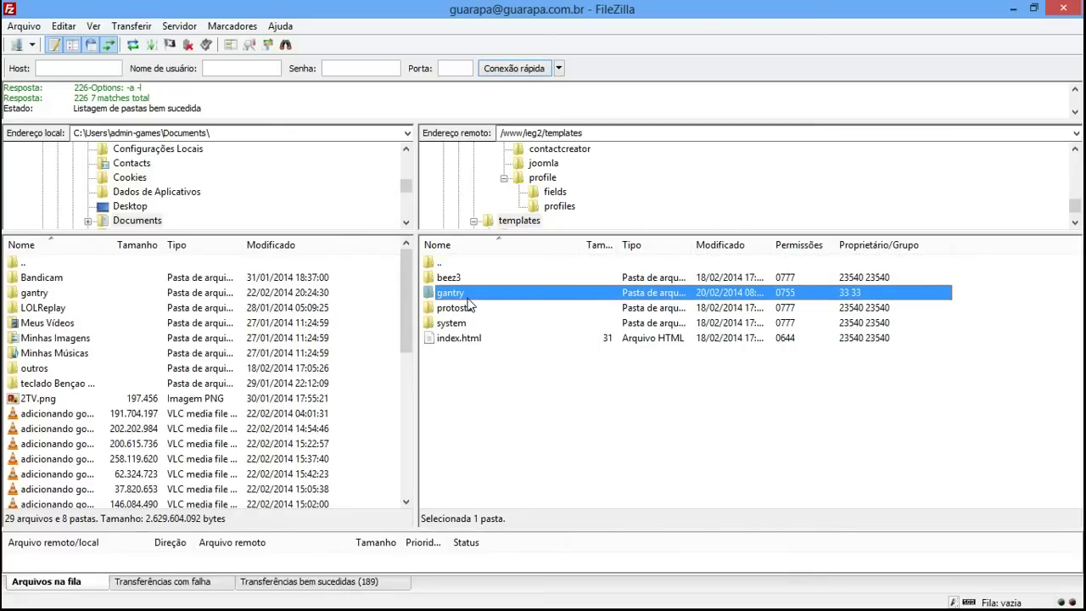
Go back up to the remote ieg2 folder, look through its contents and reopen templates.
key(BackSpace)
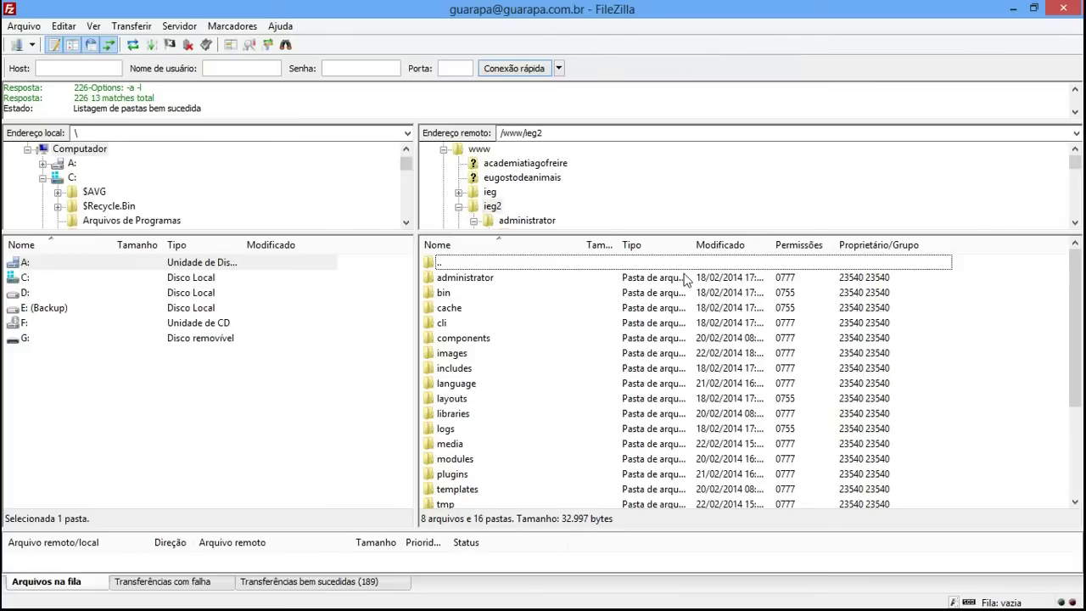
click(478, 405)
click(475, 491)
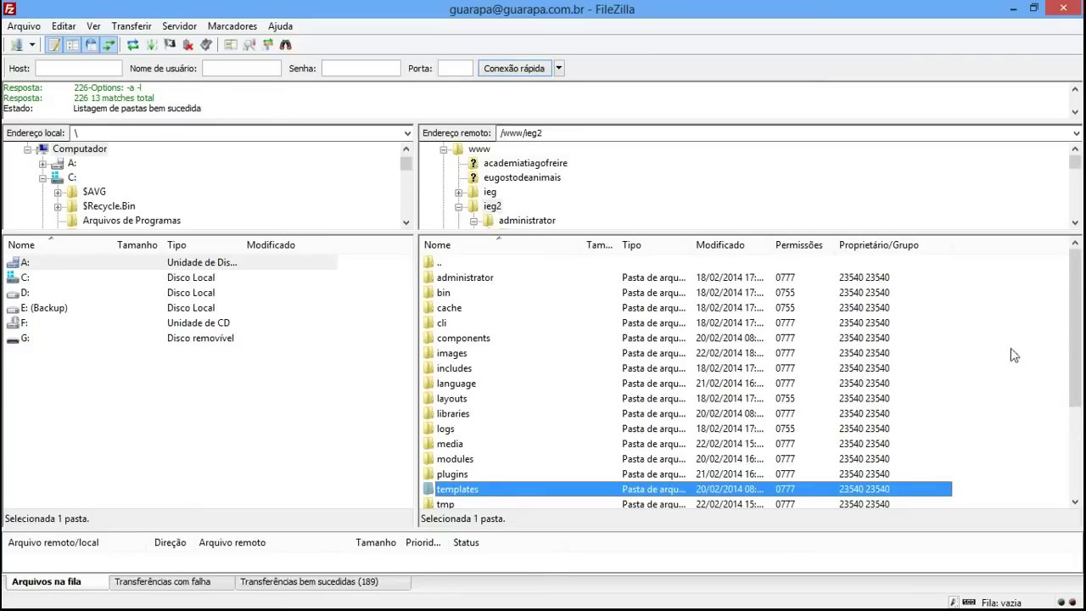
drag(1074, 331, 1074, 355)
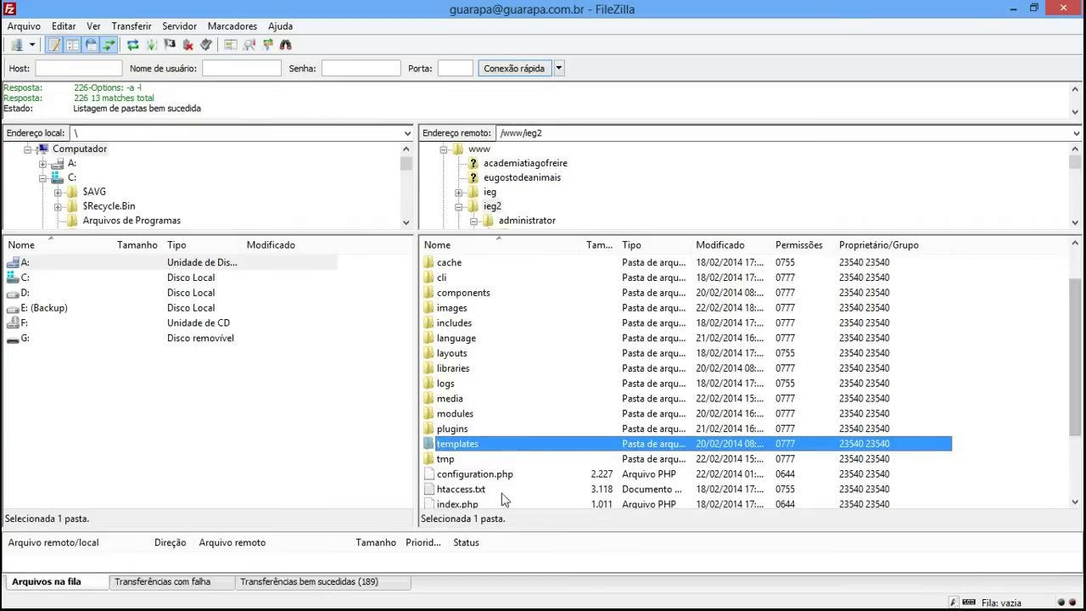
scroll(1076, 390, up, 1)
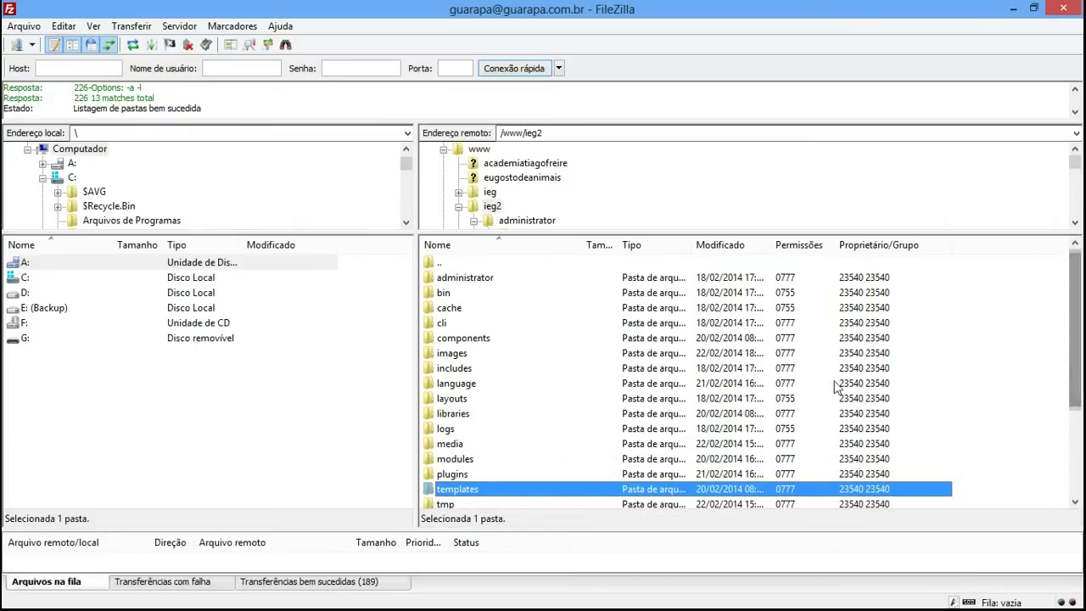
double_click(472, 490)
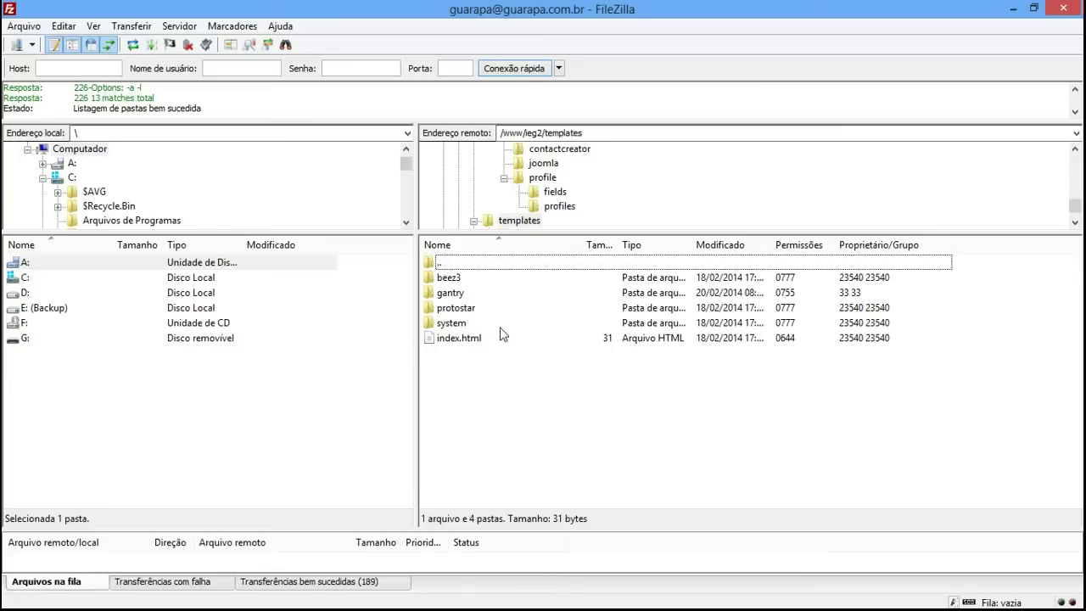
Point out the beez3, protostar and system folders, then inspect the actions available for the gantry folder without applying any.
click(461, 280)
ctrl+click(476, 308)
ctrl+click(473, 324)
click(465, 293)
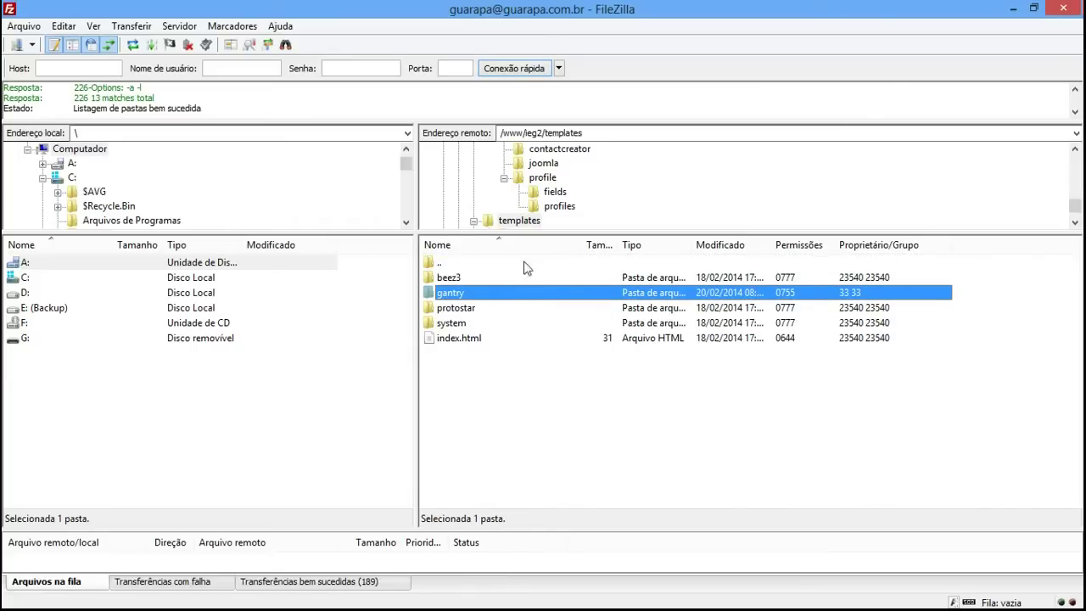
right_click(464, 298)
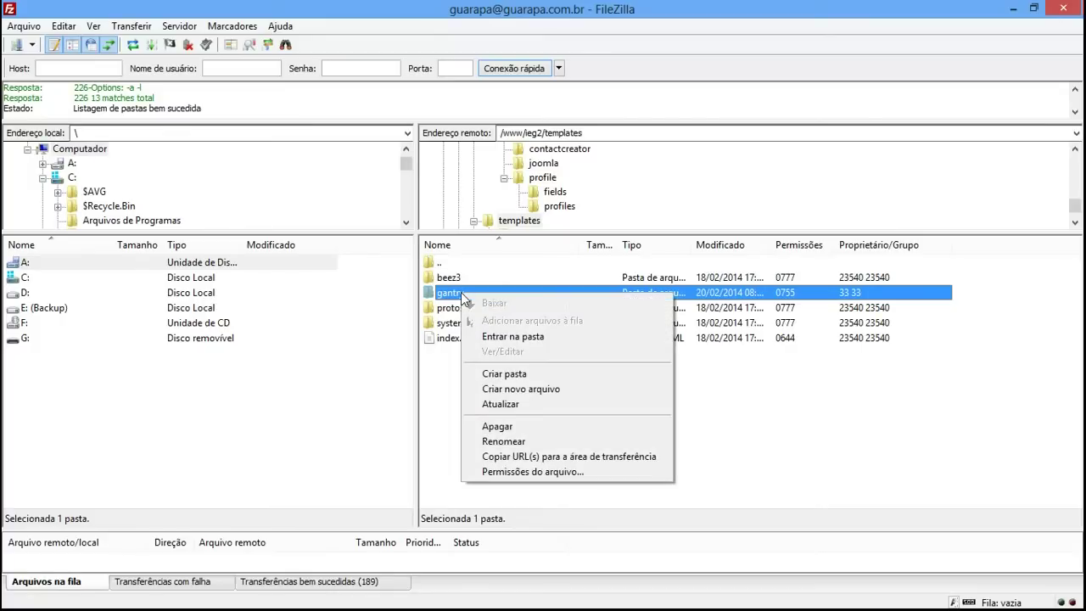
click(743, 392)
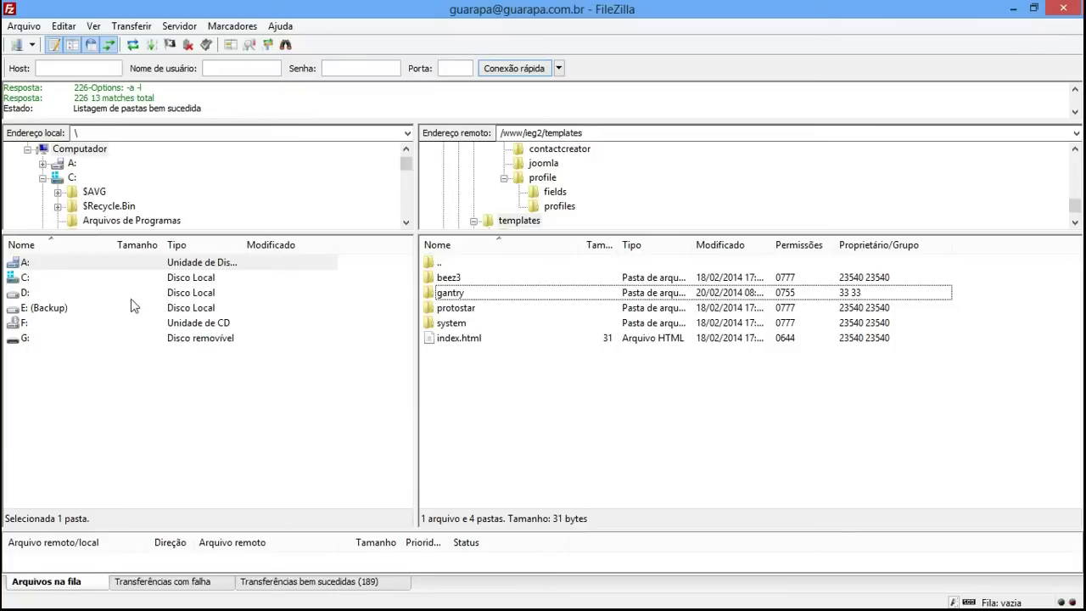
right_click(463, 293)
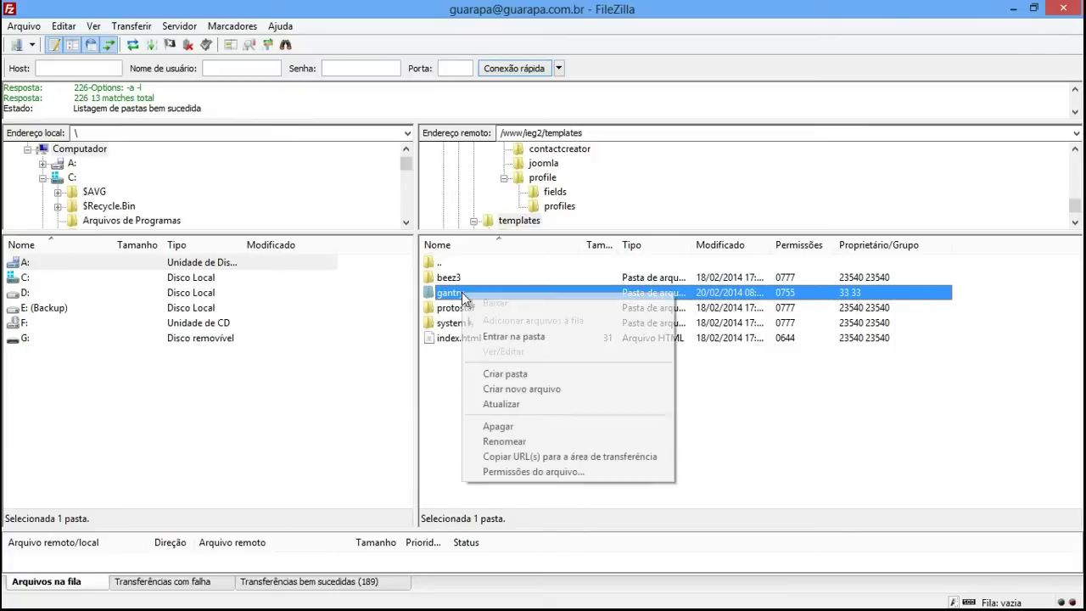
click(708, 383)
Switch to File Explorer and open the local gantry folder inside Como ser um Profissional na Web.
click(134, 599)
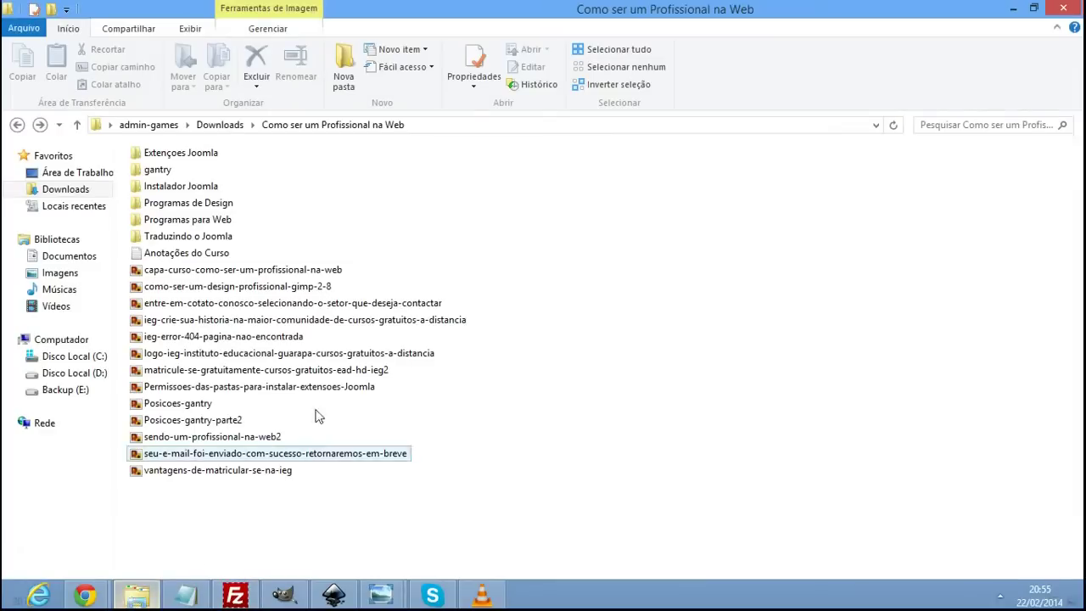
click(164, 173)
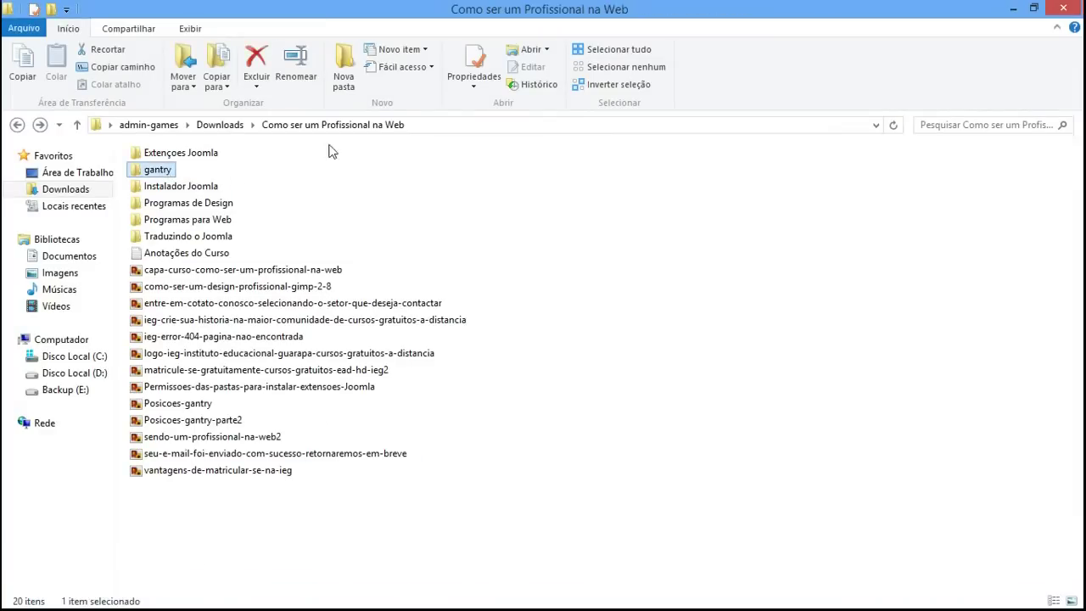
double_click(157, 172)
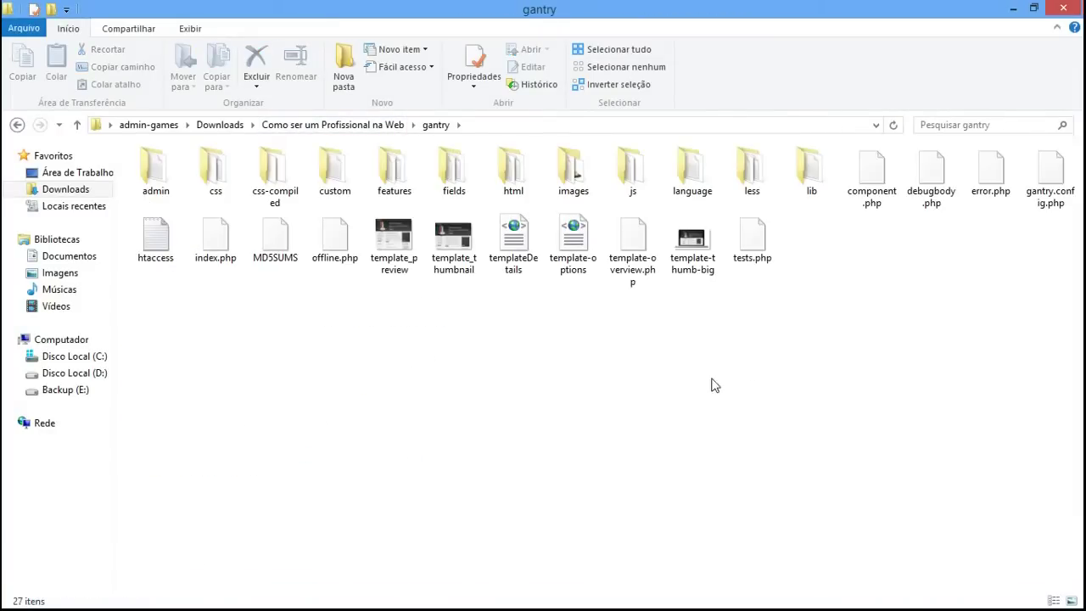
Enlarge the icons in the local gantry folder and open its images subfolder.
right_click(711, 381)
mouse_move(882, 387)
click(931, 411)
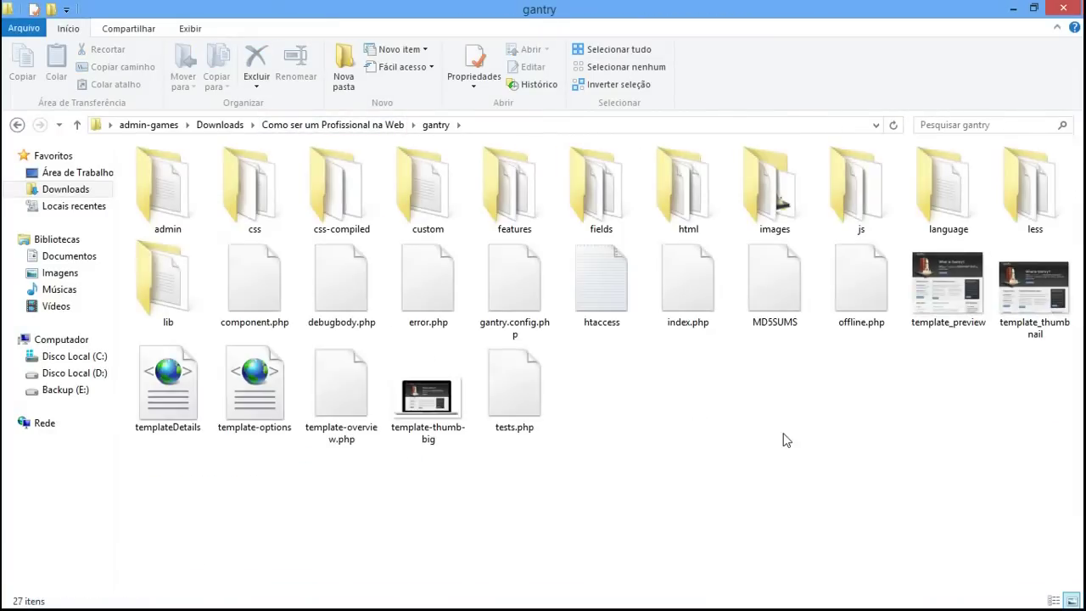
drag(165, 529, 1078, 138)
double_click(775, 186)
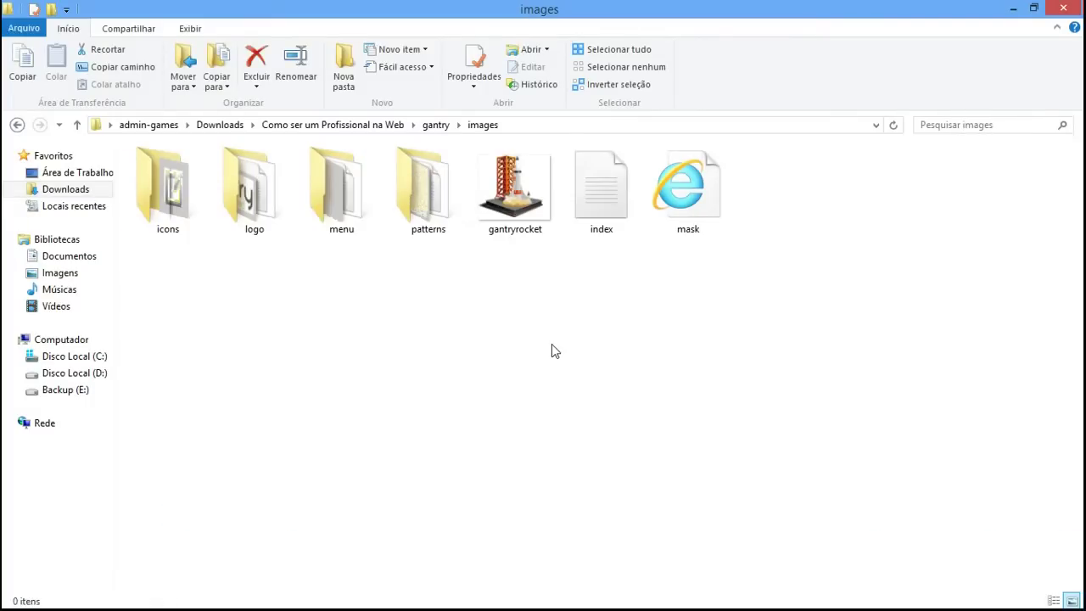
View the gantryrocket image at full size, close the viewer and deselect the file.
click(507, 212)
double_click(507, 212)
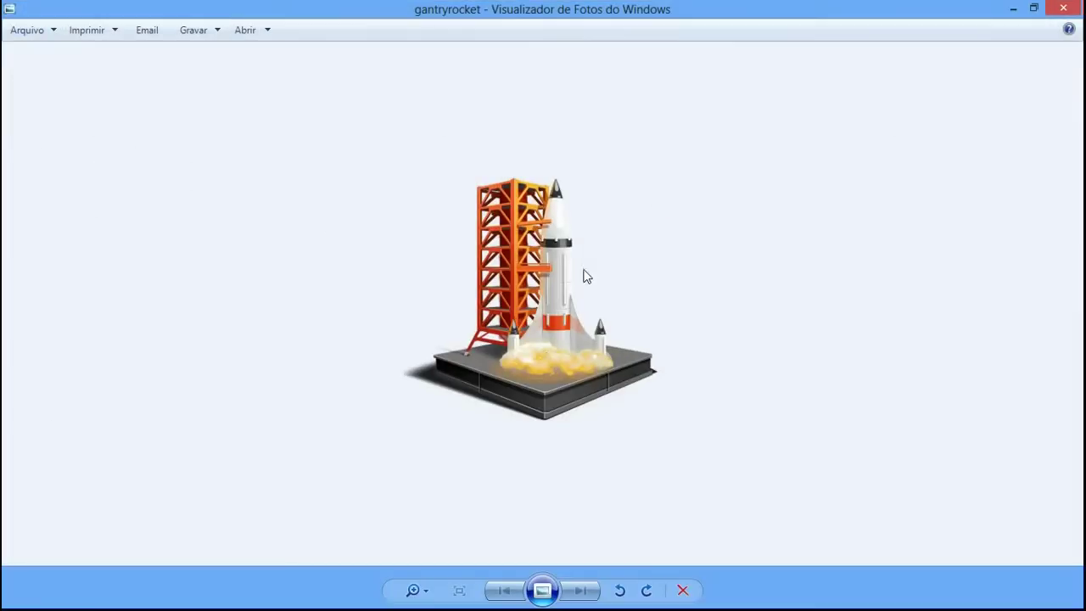
key(alt+F4)
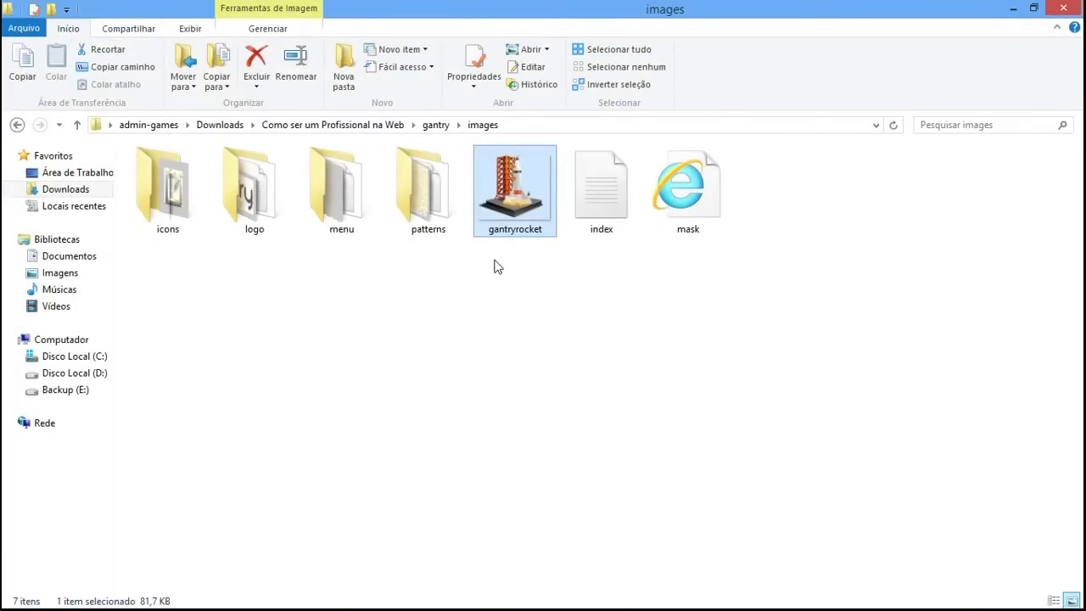
click(494, 338)
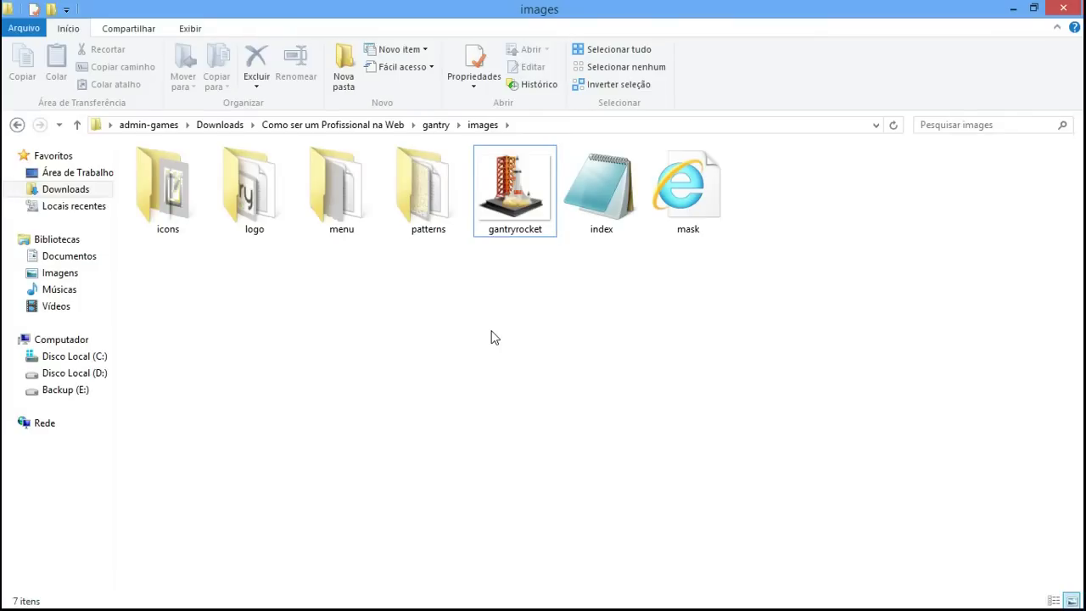
Switch back to FileZilla and go up from the remote templates folder to ieg2.
key(alt+Tab)
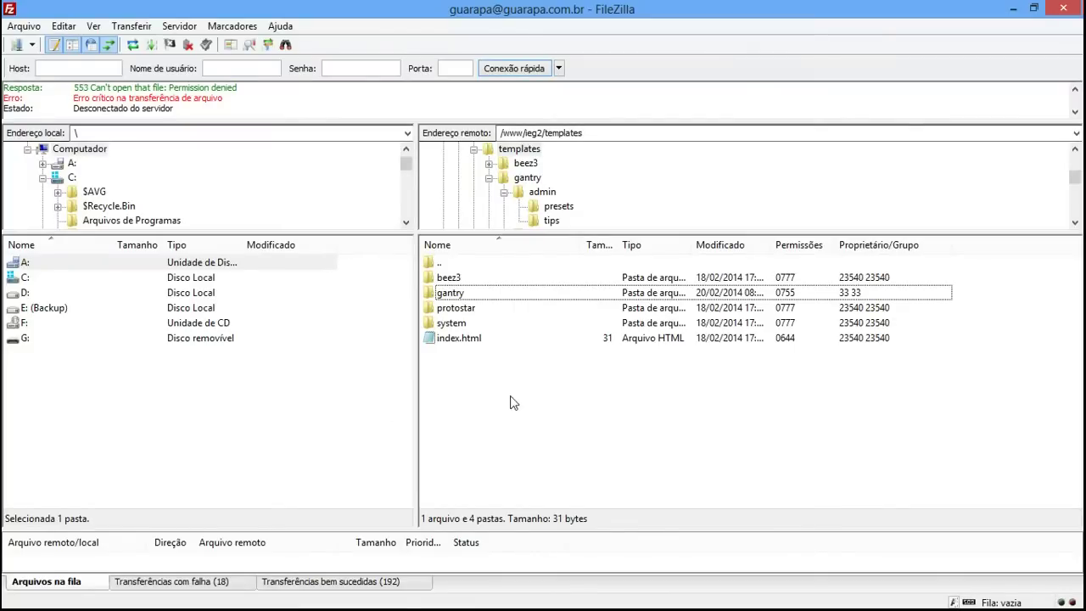
click(458, 291)
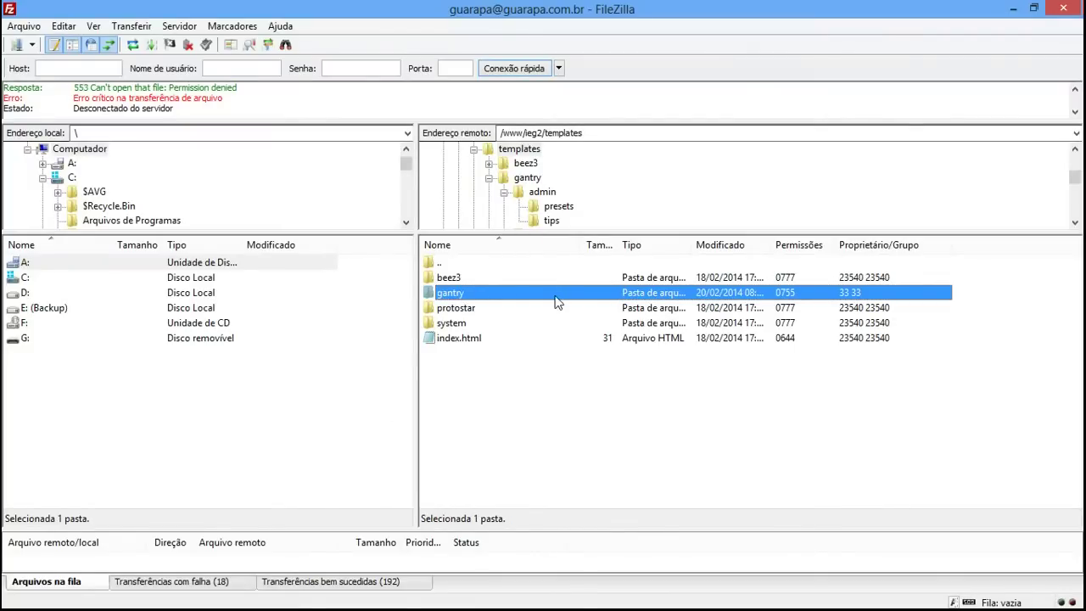
double_click(458, 263)
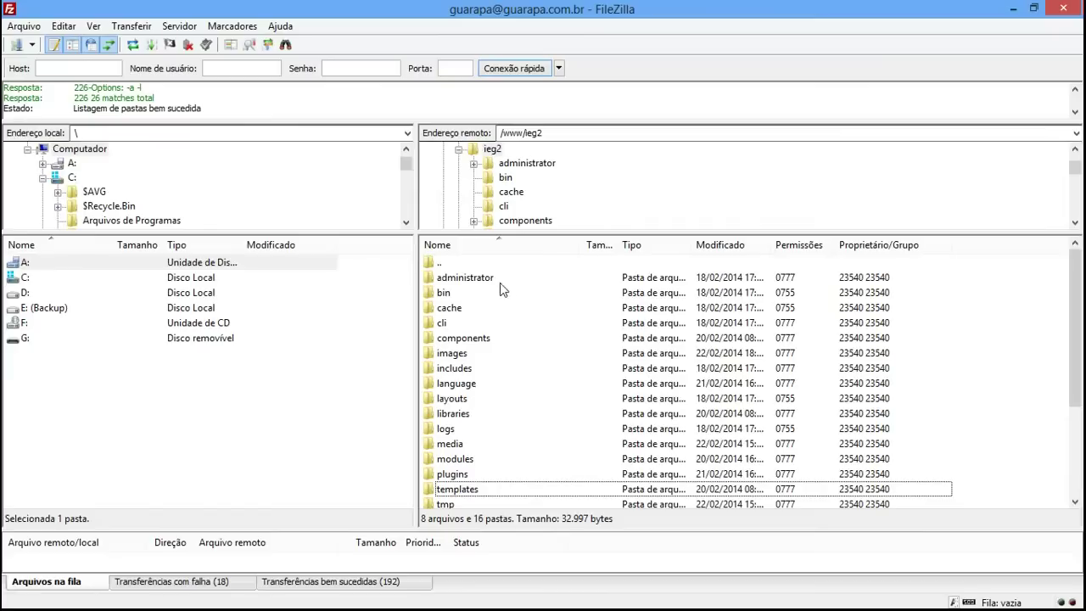
Select the remote folders with 0777 permissions from cli to tmp, leaving out layouts and logs.
click(479, 280)
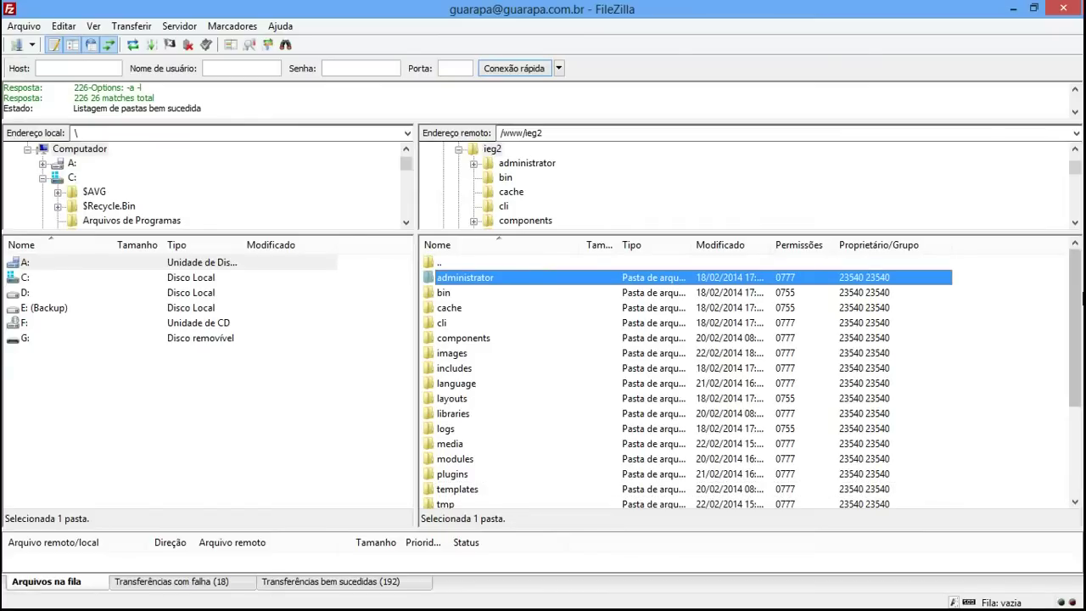
drag(1075, 288, 1075, 305)
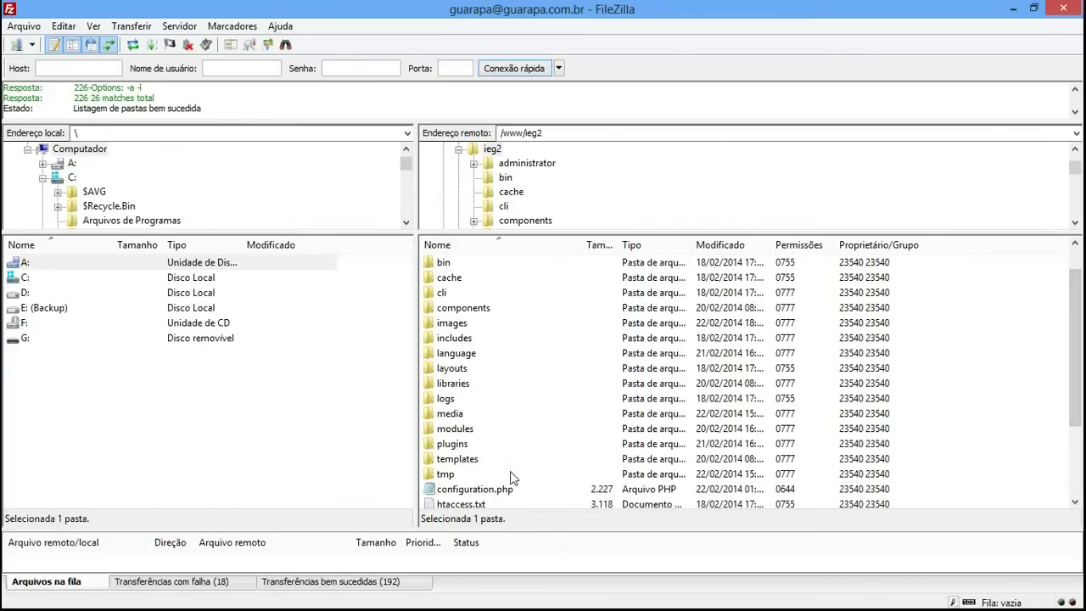
shift+click(574, 476)
drag(794, 298, 794, 343)
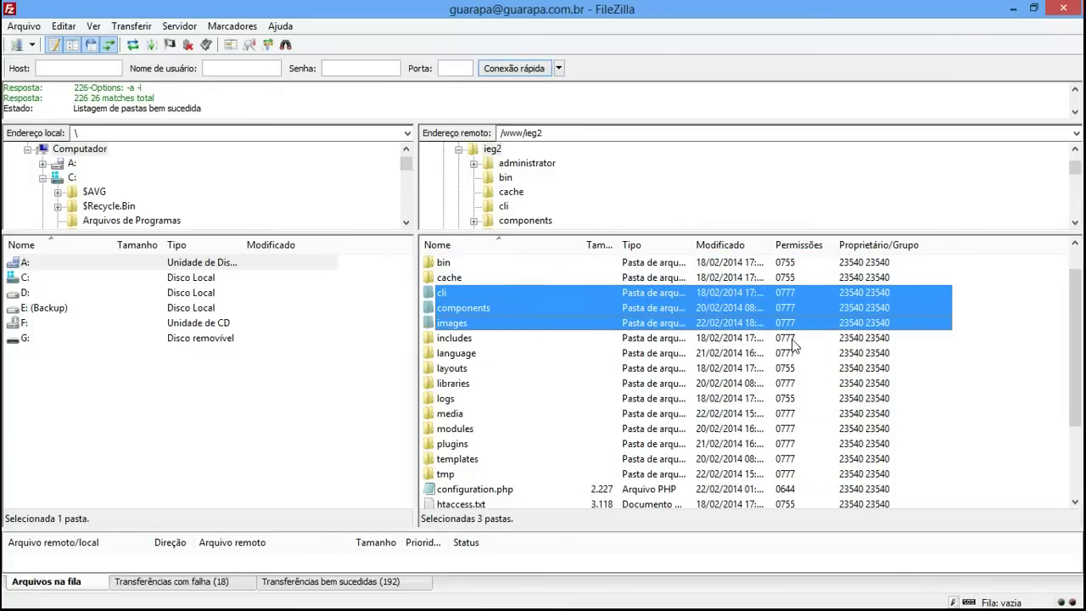
ctrl+click(791, 339)
ctrl+click(791, 355)
ctrl+click(791, 386)
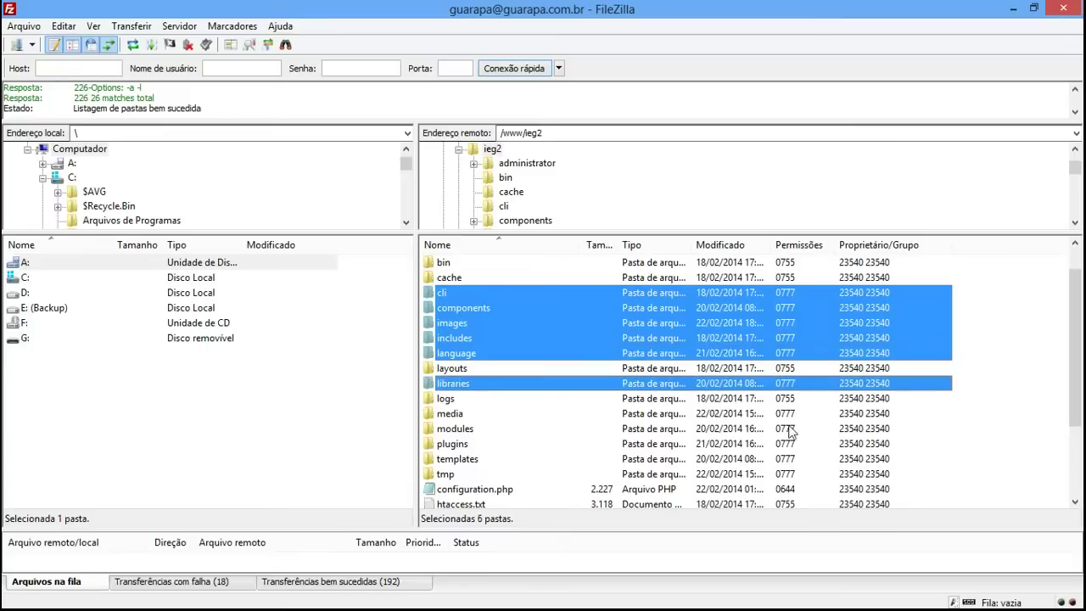
ctrl+click(789, 414)
ctrl+click(790, 429)
ctrl+click(791, 444)
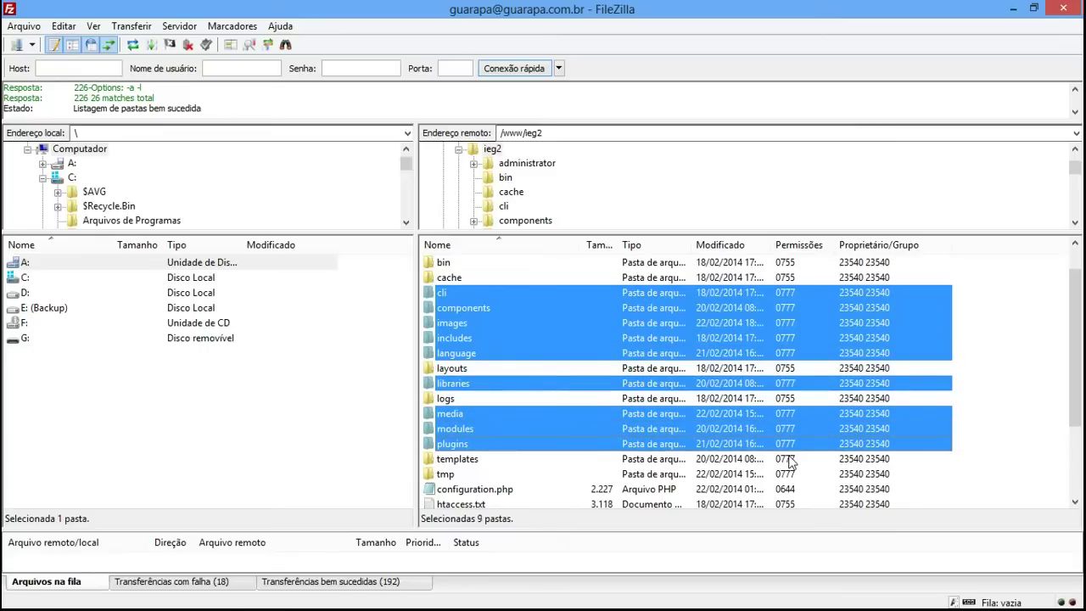
ctrl+click(789, 459)
ctrl+click(789, 473)
scroll(1074, 359, up, 1)
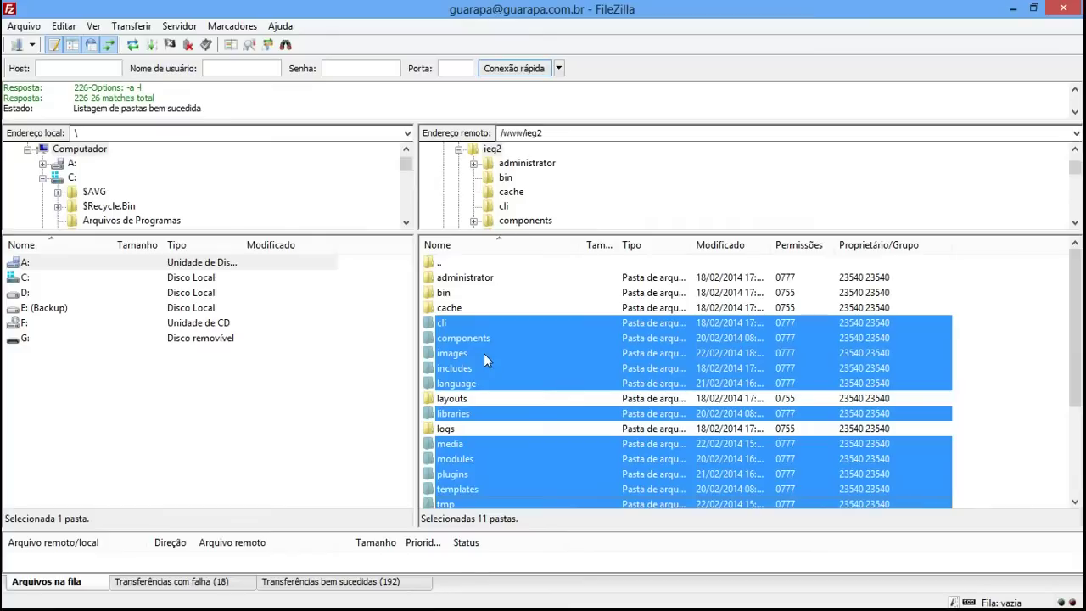
Clear the multiple selection and open the remote templates folder again.
click(473, 415)
key(t)
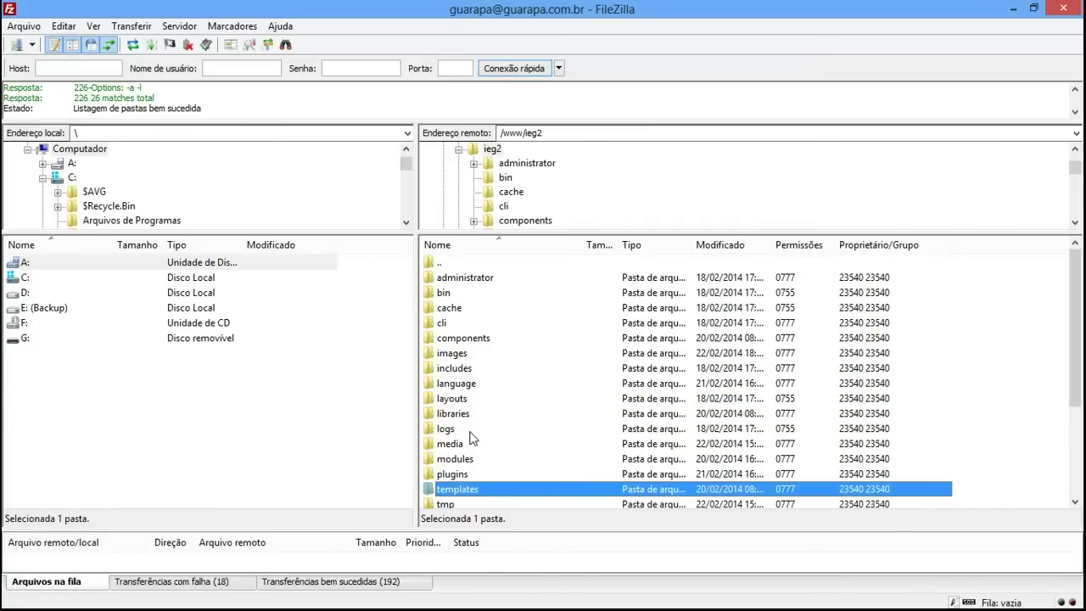
key(Return)
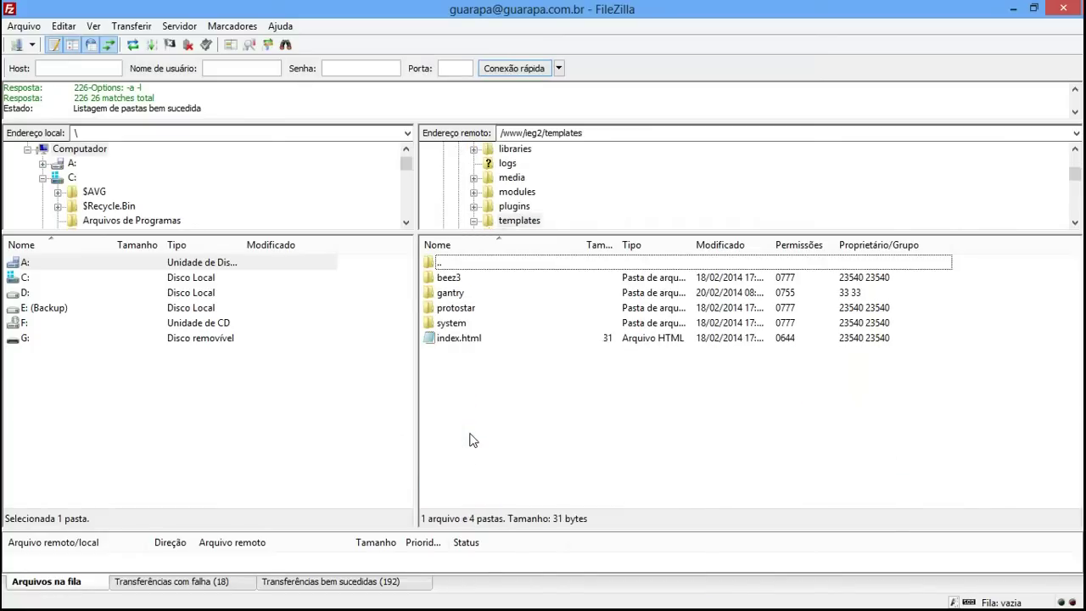
Try to set the remote gantry template folder's permissions to 777.
click(451, 292)
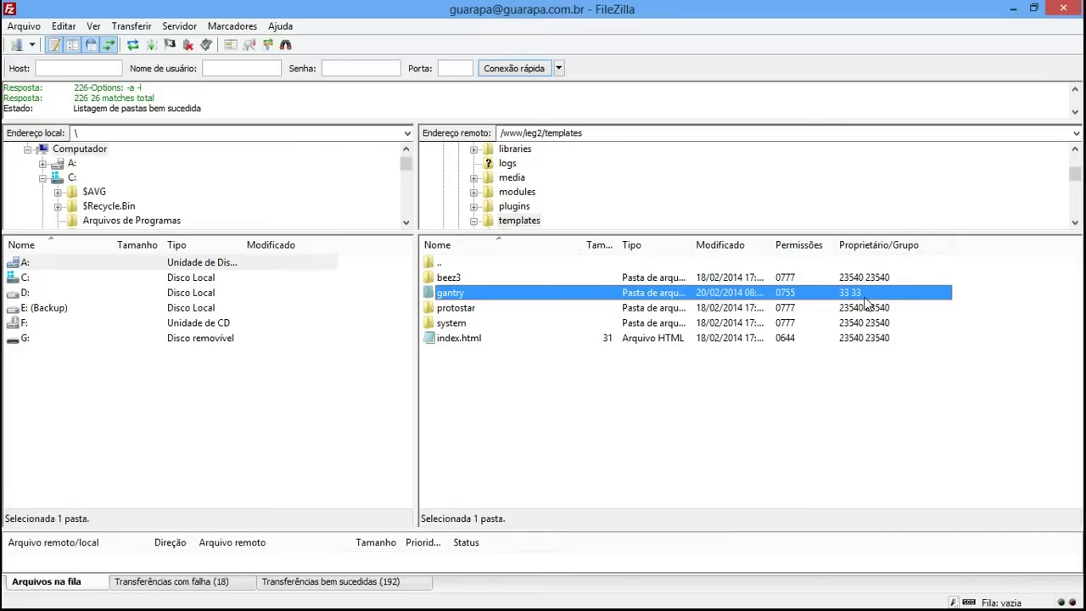
right_click(456, 297)
click(517, 473)
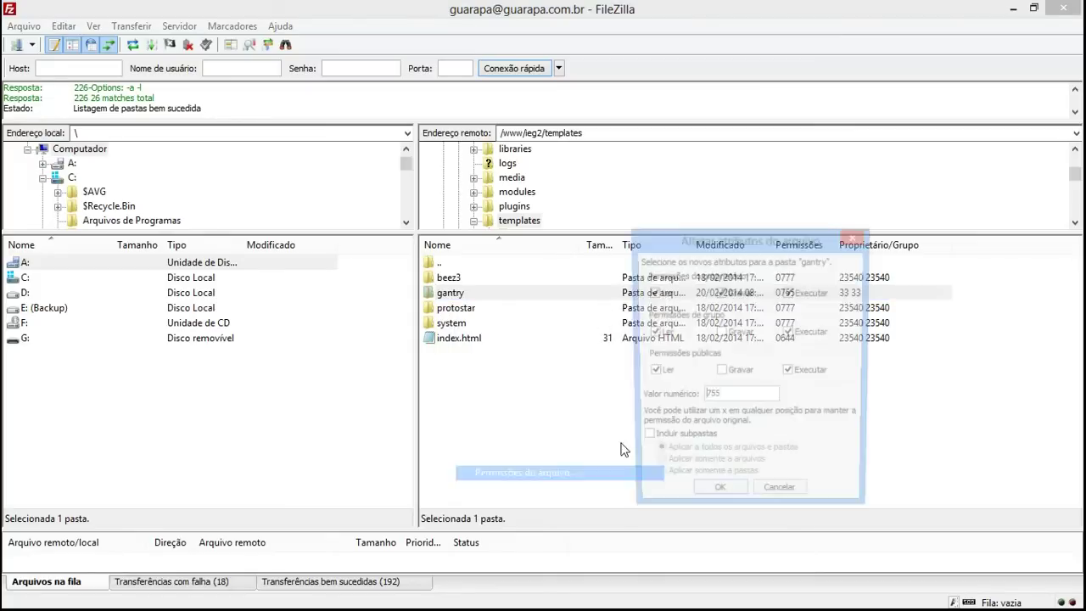
double_click(739, 401)
text(777)
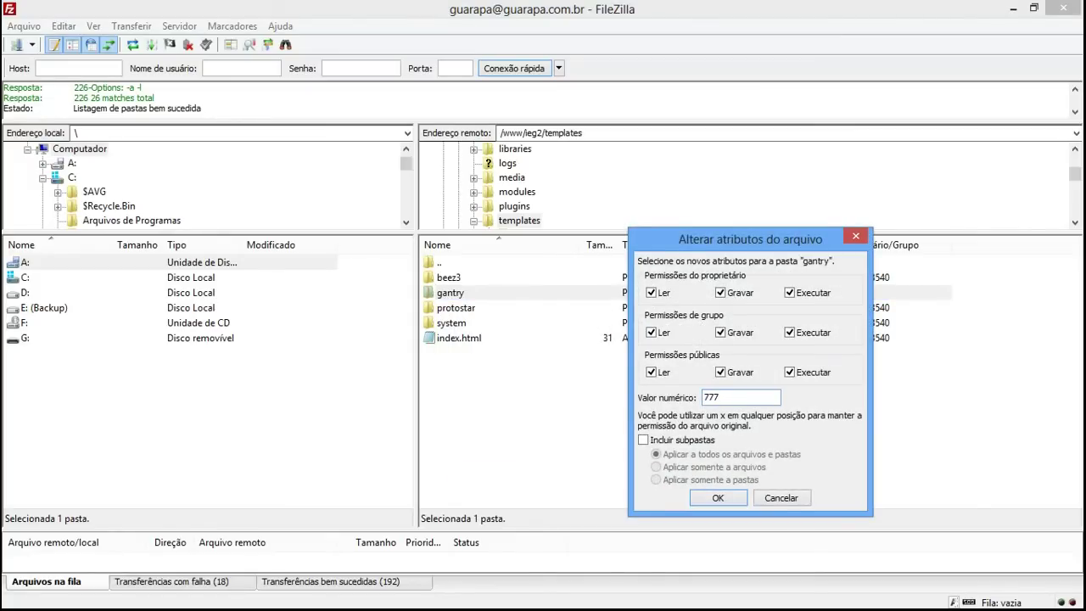
key(Return)
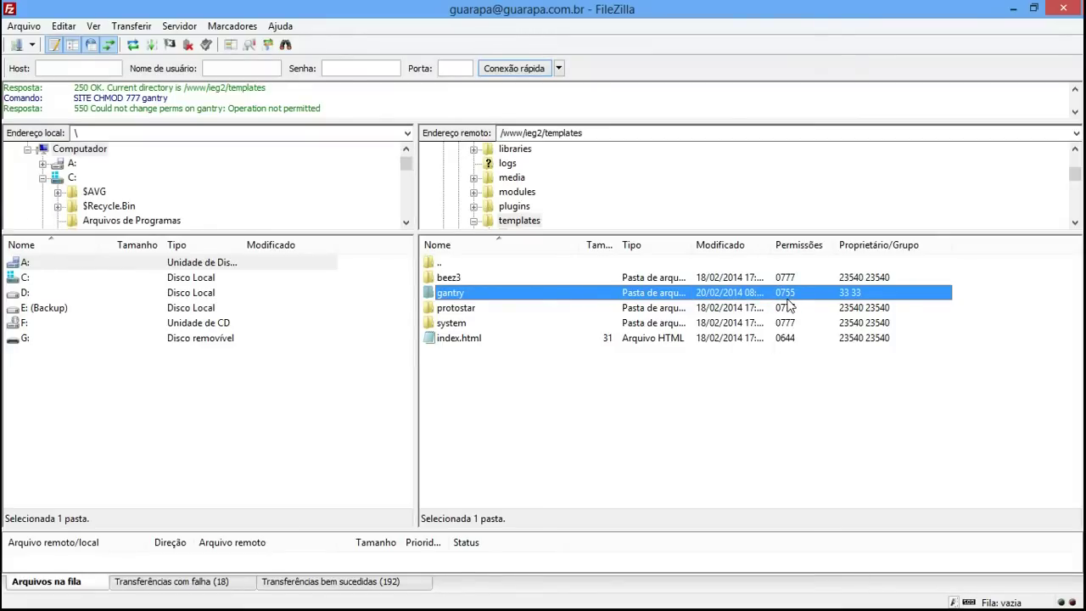
Check the owner and permissions of the subfolders inside gantry, return to templates and select the gantry folder.
double_click(465, 294)
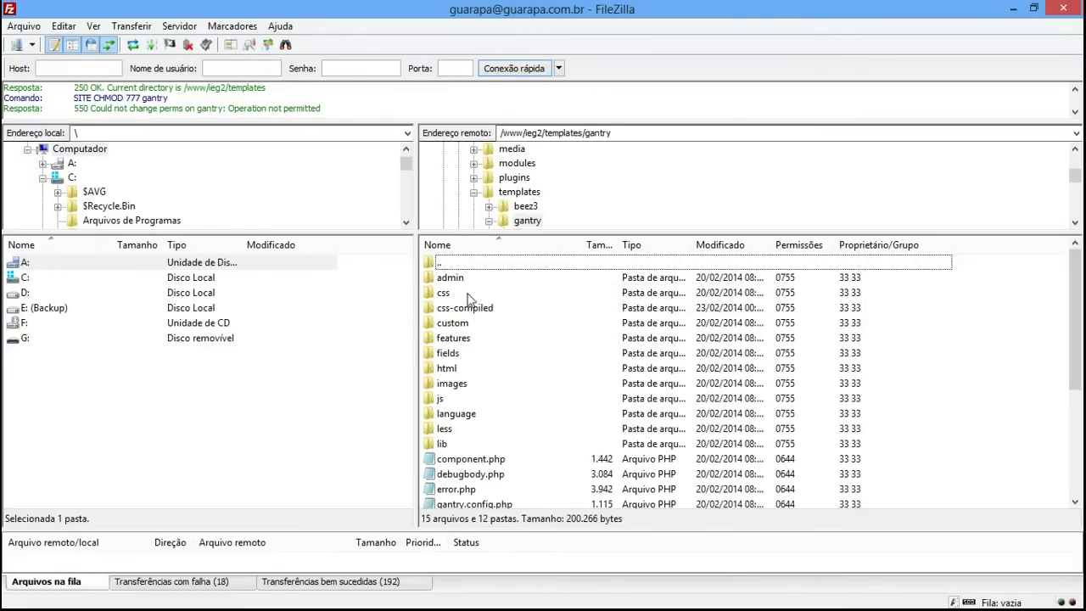
click(459, 389)
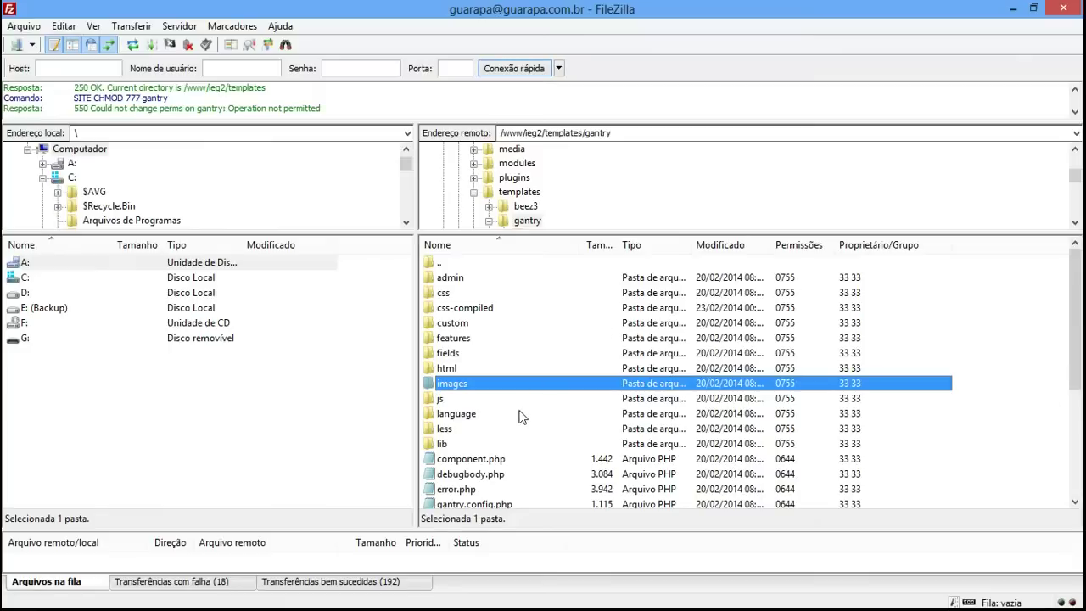
double_click(473, 264)
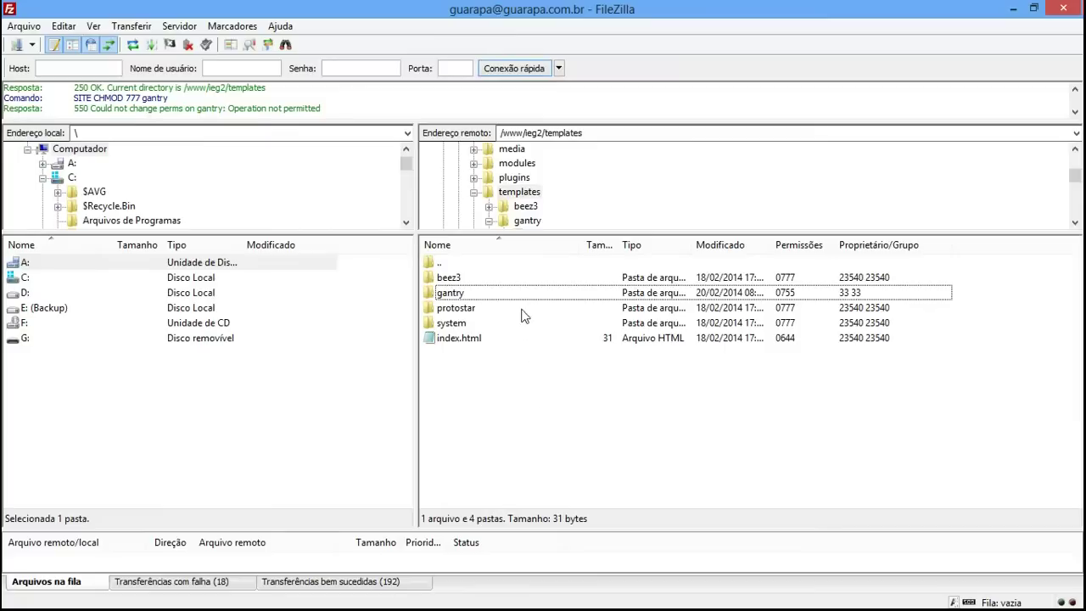
click(520, 293)
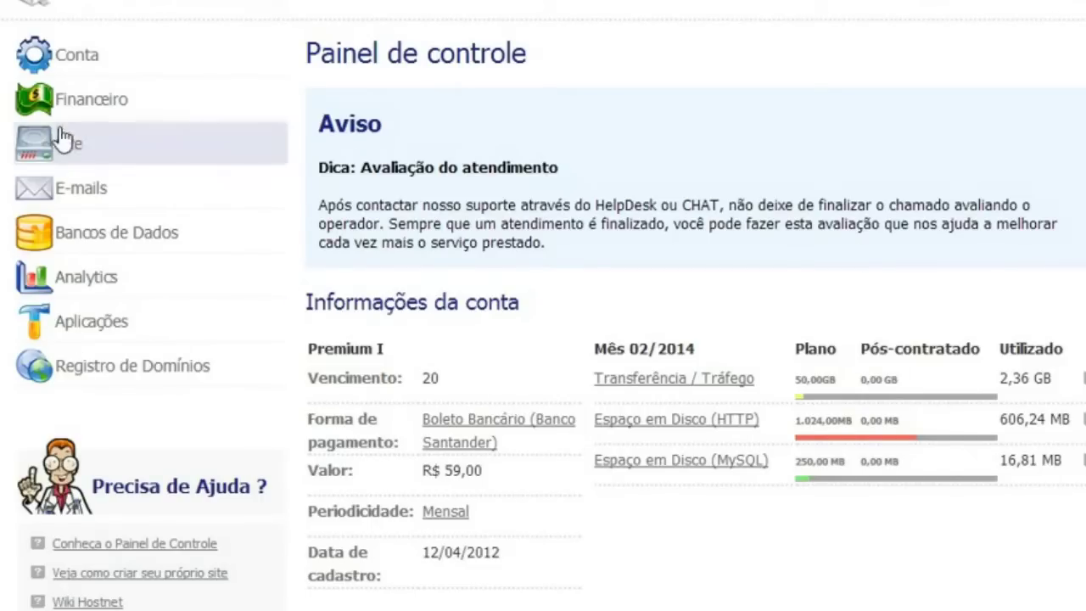
Switch to the hosting control panel in the browser, open the site's file manager and enter the www folder.
click(40, 150)
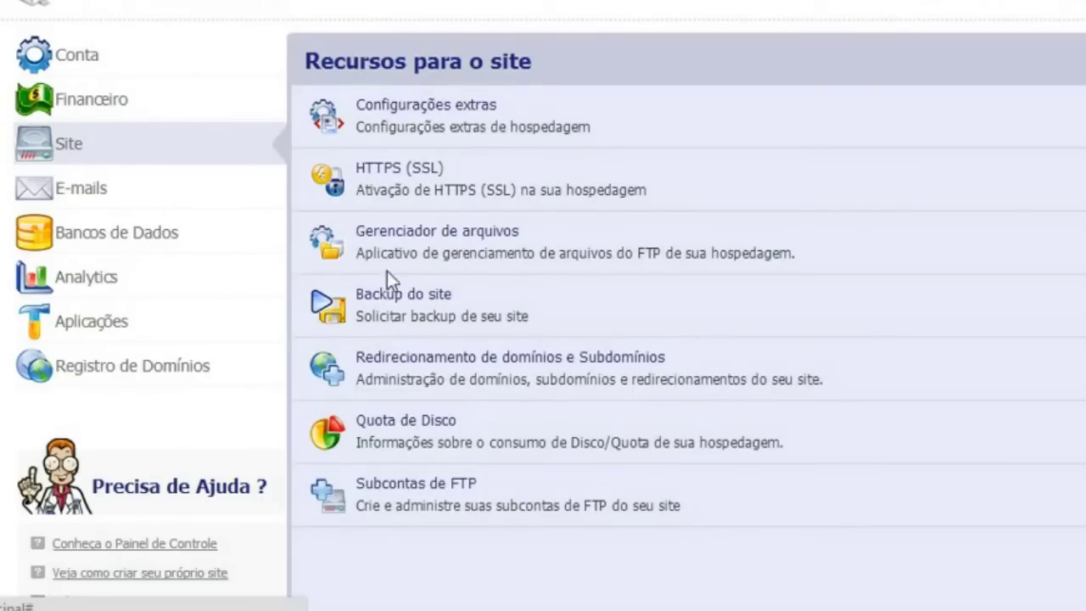
click(453, 241)
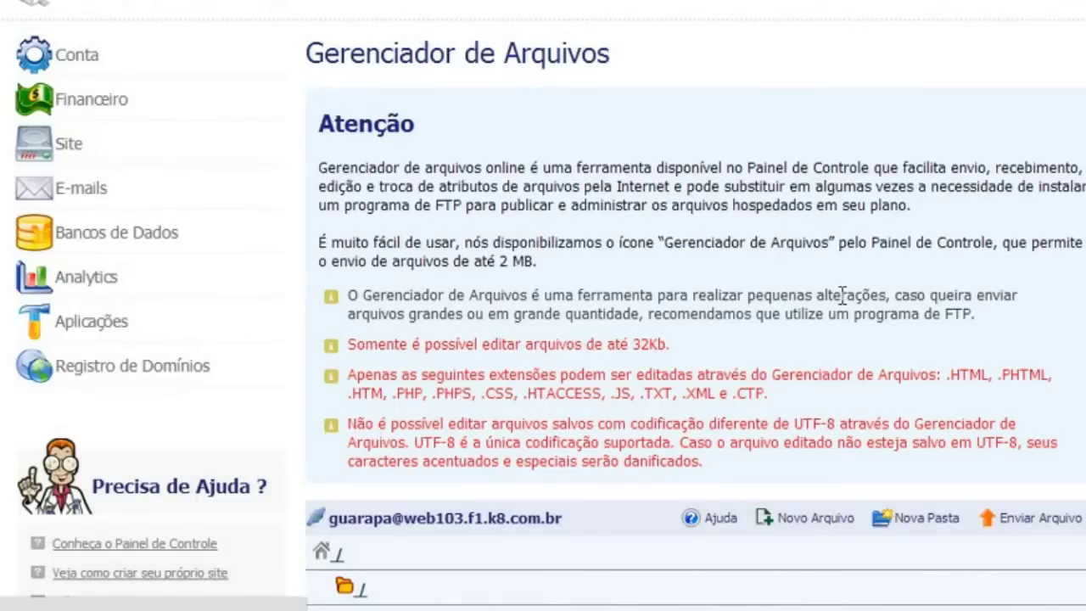
scroll(543, 339, down, 4)
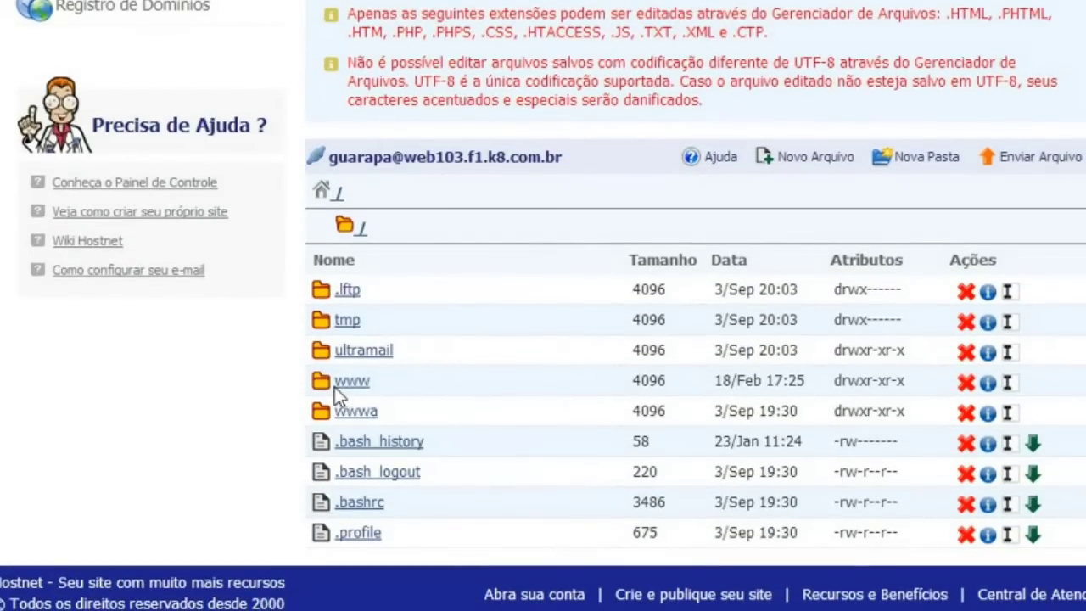
click(338, 386)
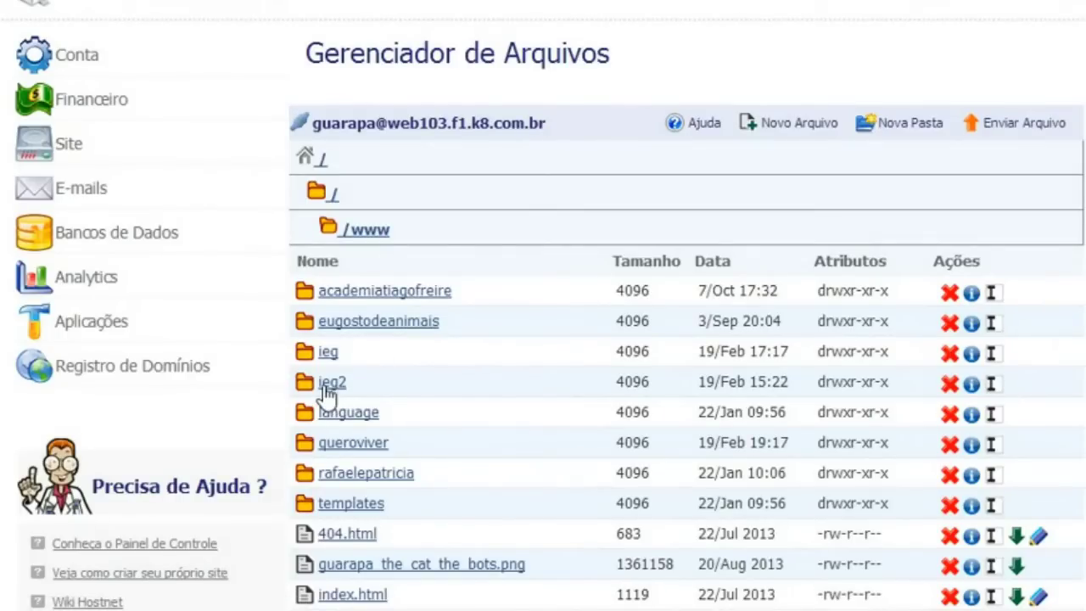
Open the information of the ieg2 directory and reset its user and group to the server default.
triple_click(367, 384)
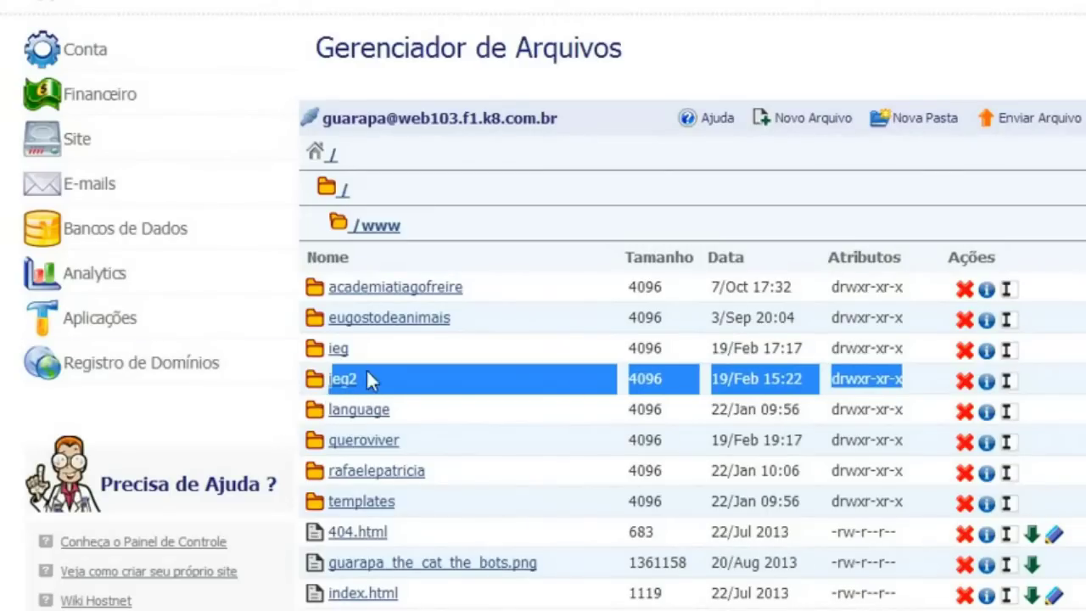
click(679, 391)
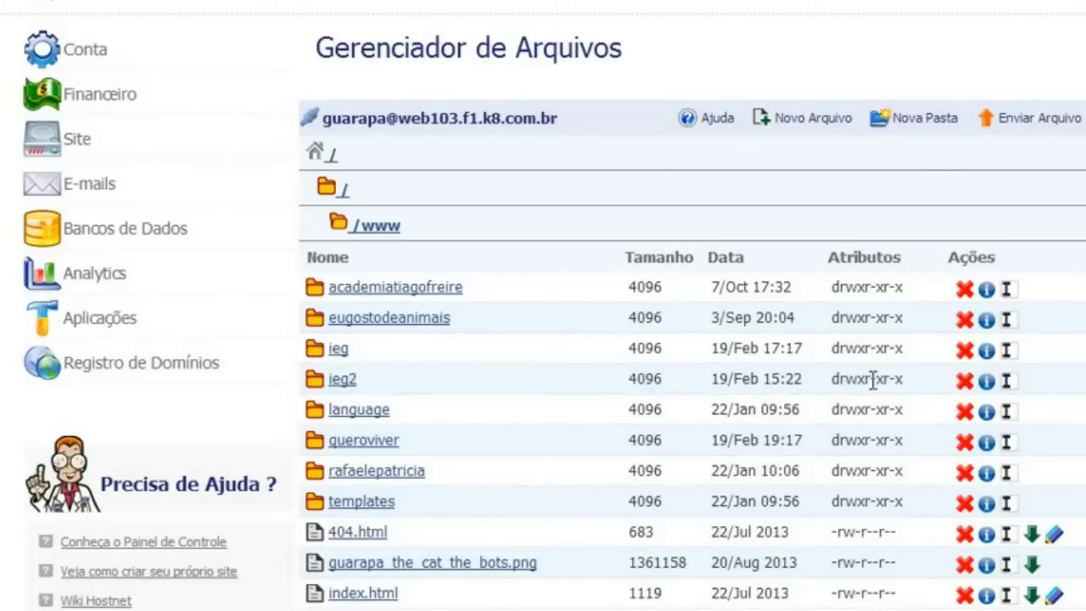
click(987, 386)
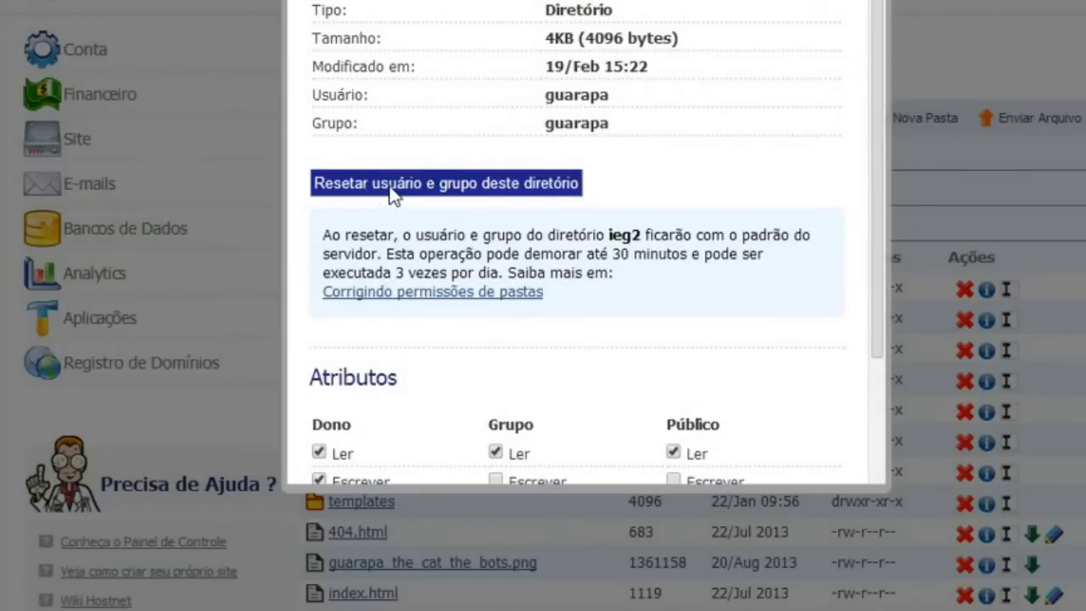
click(441, 190)
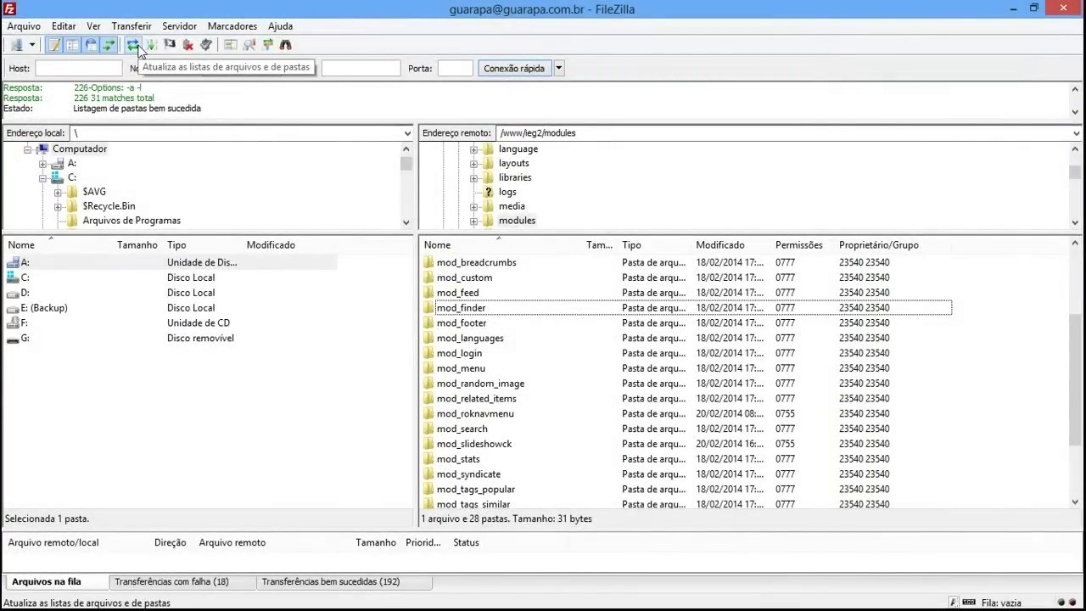
Switch back to FileZilla, refresh the file lists and go from the remote modules folder to ieg2's templates folder.
click(136, 48)
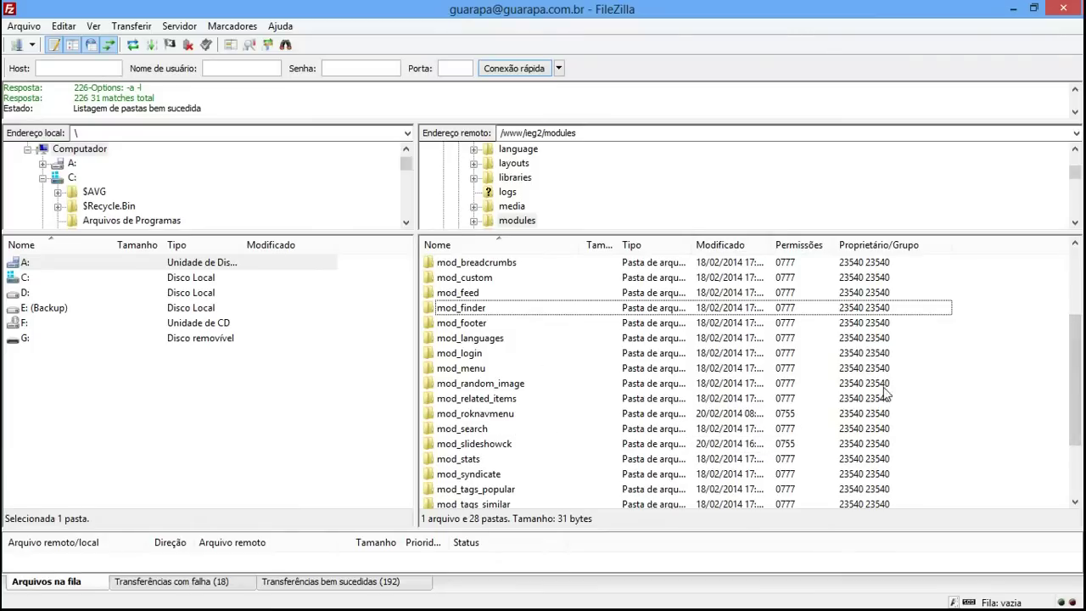
drag(1074, 373, 1013, 291)
double_click(438, 263)
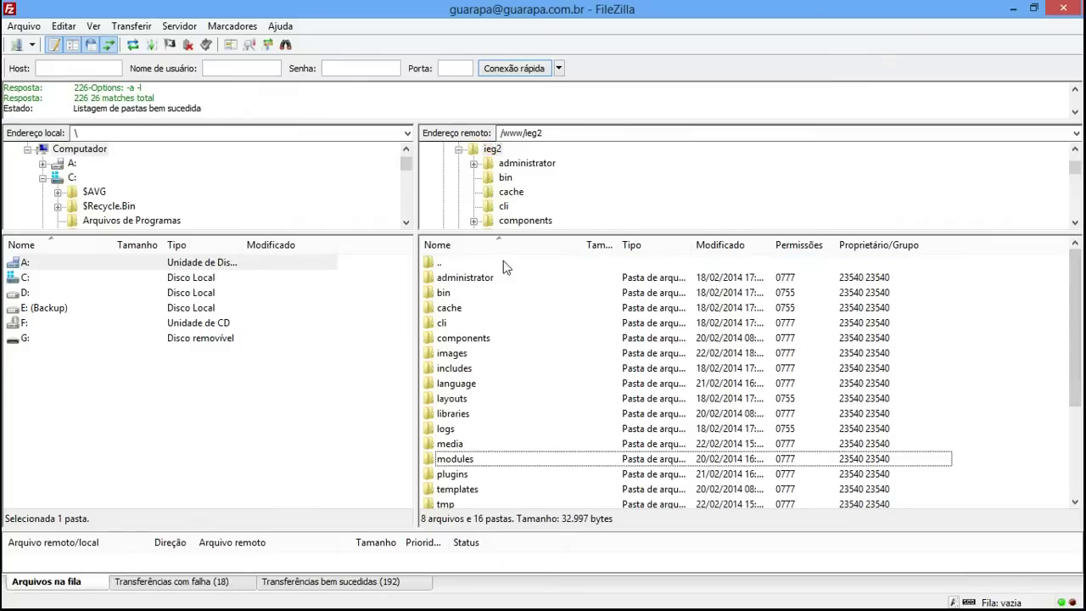
double_click(474, 492)
Set the gantry folder's permissions to 777, including subfolders and applying the change to folders only.
click(460, 299)
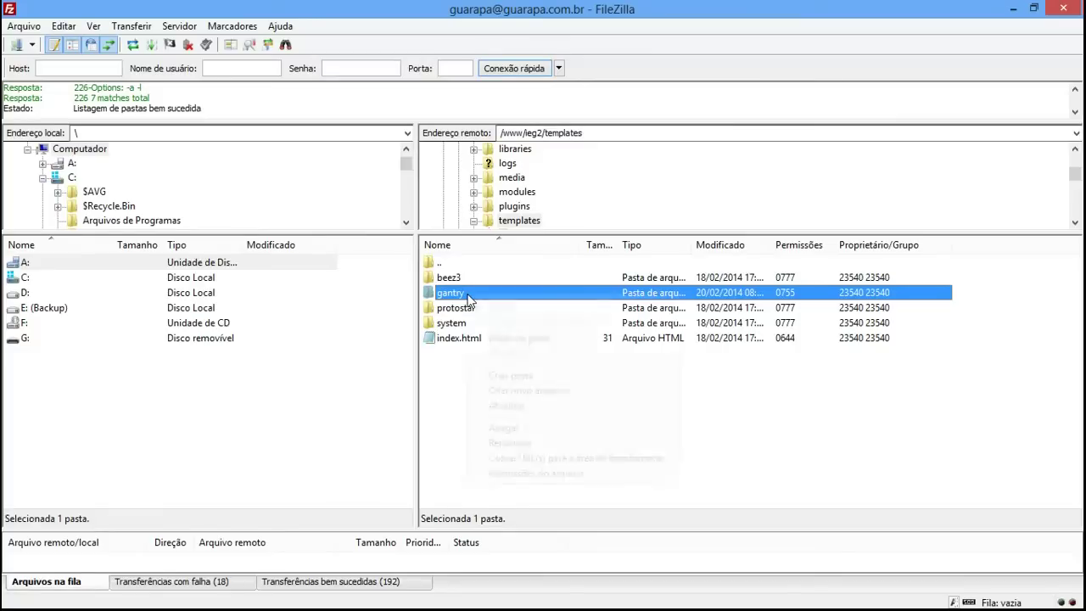
right_click(469, 297)
click(557, 472)
key(alt+v)
text(777)
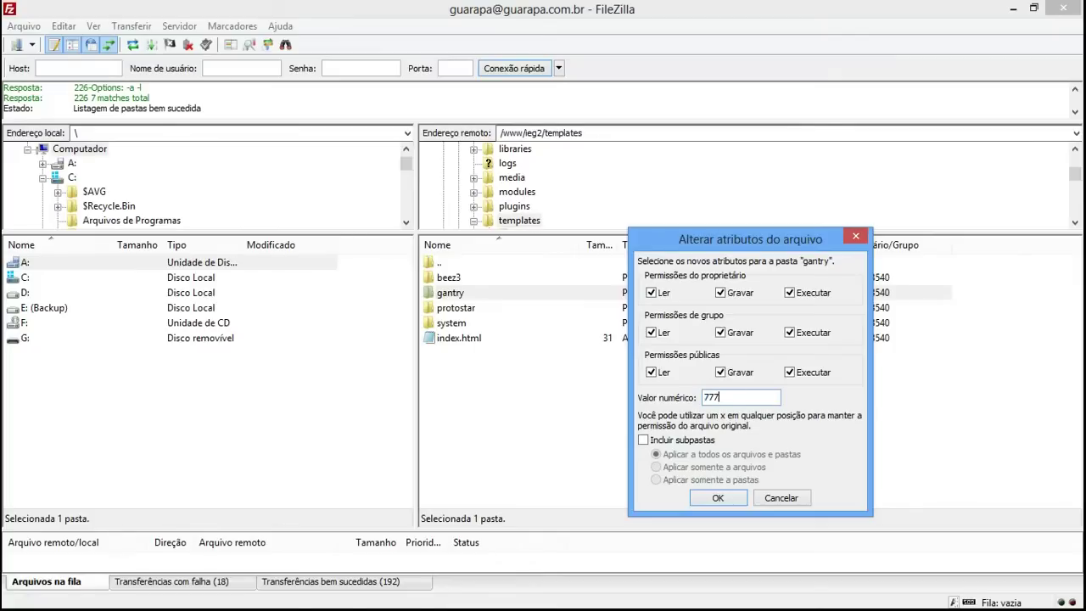
click(643, 439)
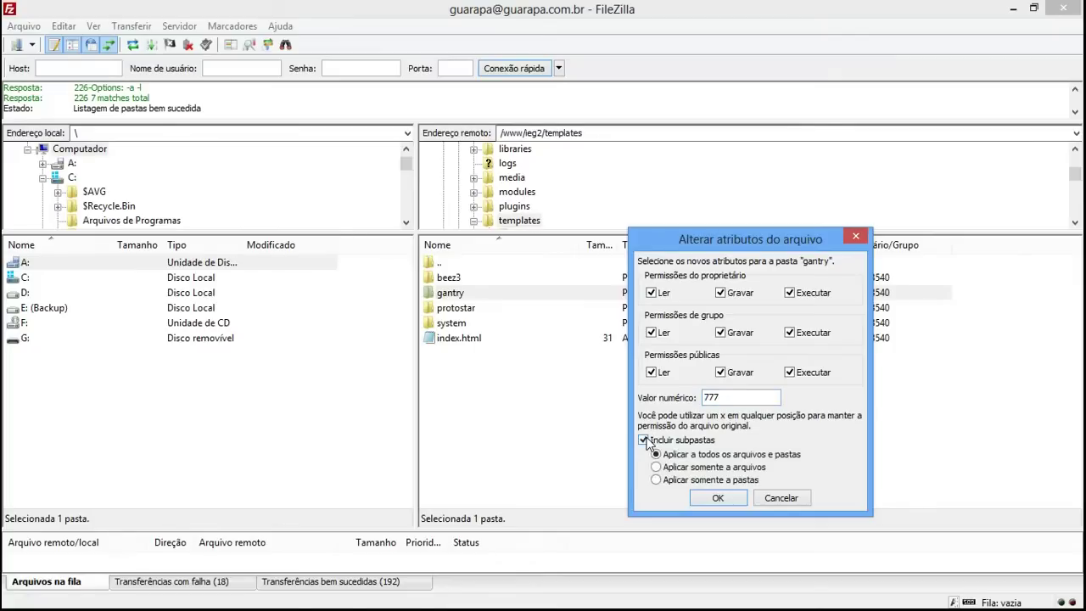
click(657, 481)
click(711, 498)
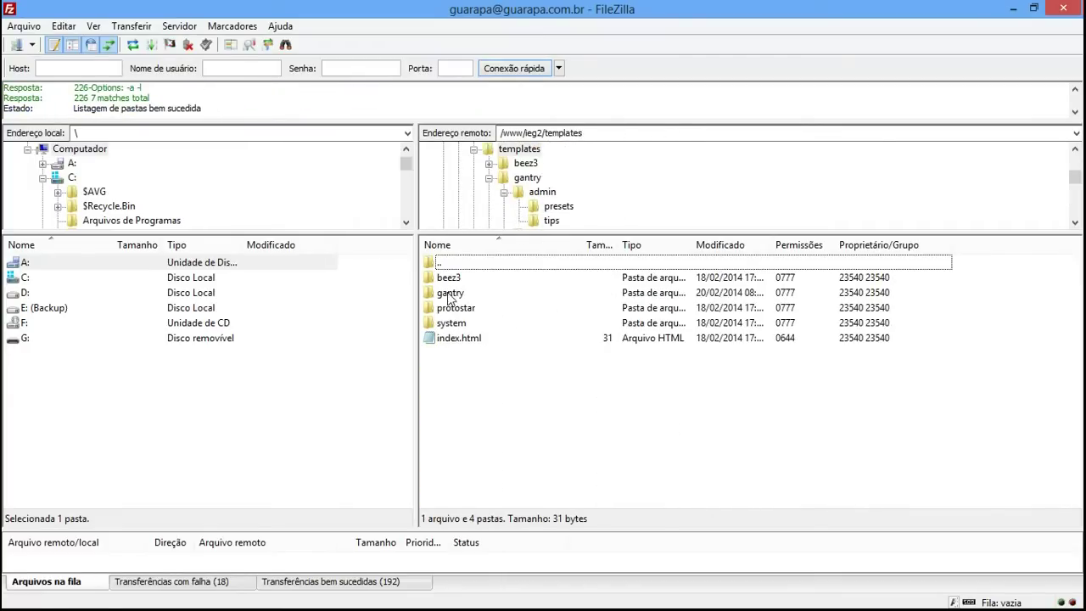
Open the remote gantry folder and check the permissions and owner of its subfolders.
double_click(454, 293)
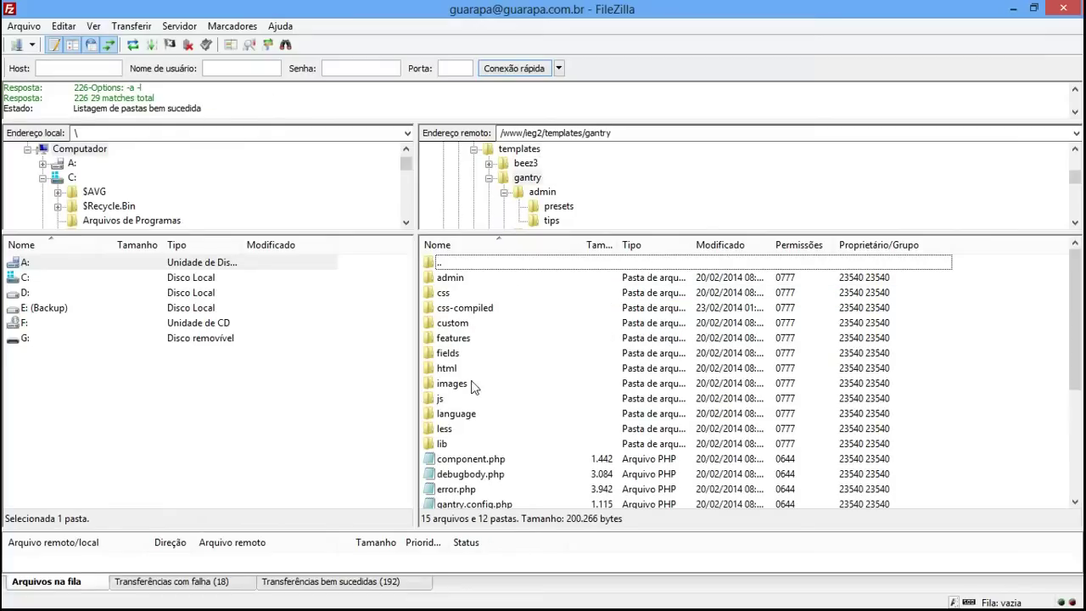
key(Down)
key(Down)
key(Down)
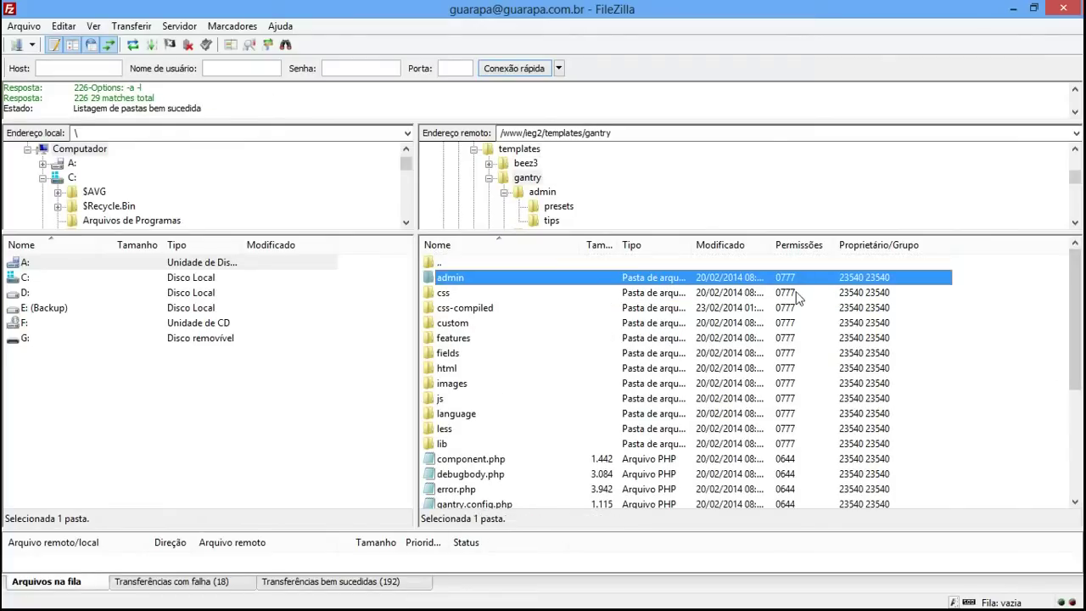
click(797, 323)
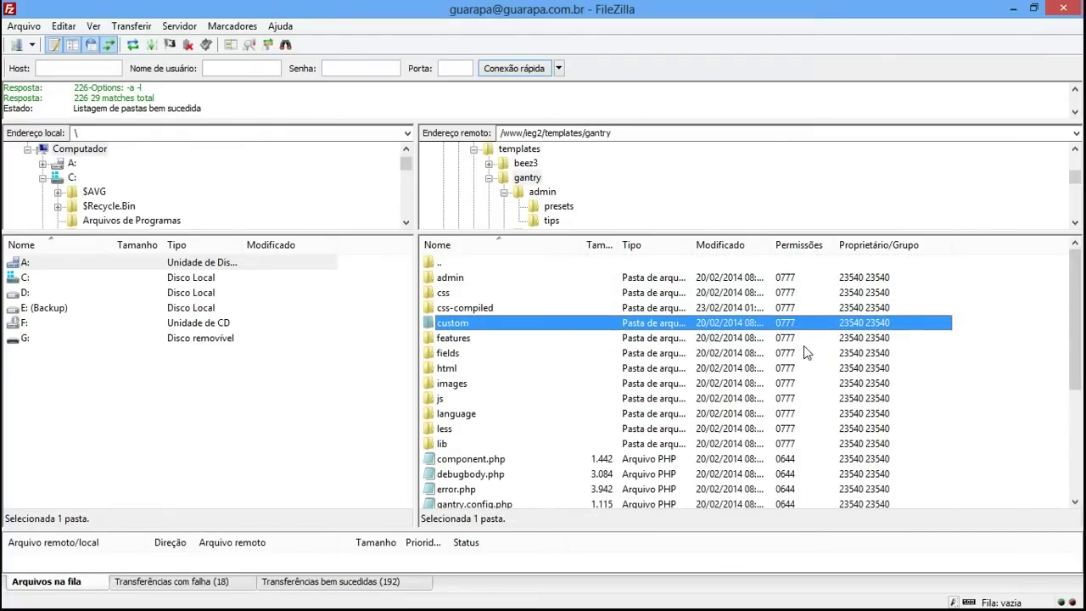
click(803, 347)
click(986, 341)
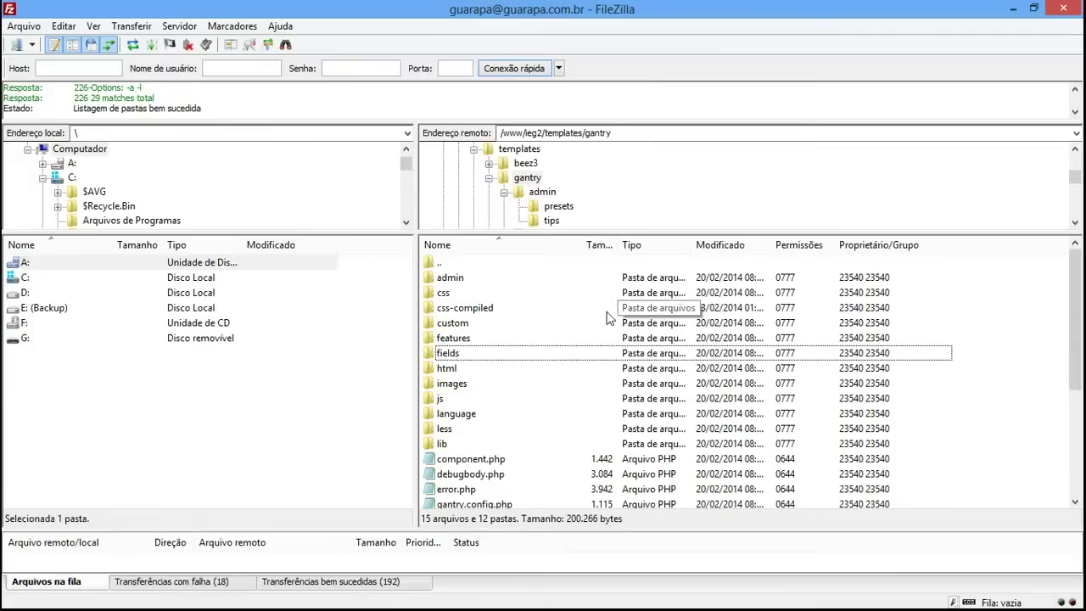
mouse_move(1071, 307)
mouse_down()
mouse_move(1076, 407)
mouse_move(1078, 297)
mouse_up()
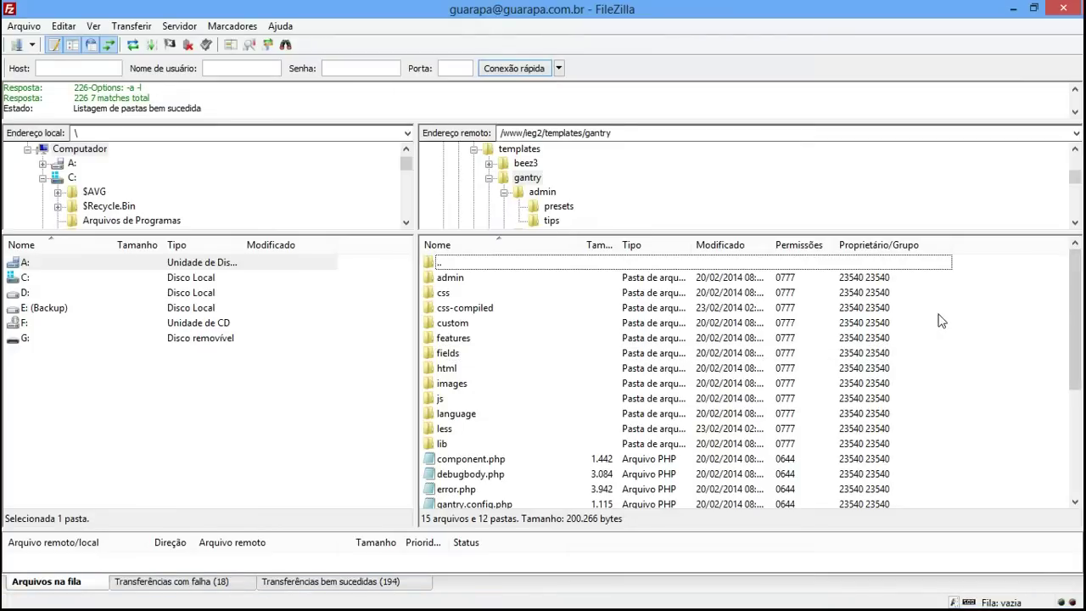
View the reference screenshot for changing the error page image in Windows Photo Viewer and return to FileZilla.
click(451, 592)
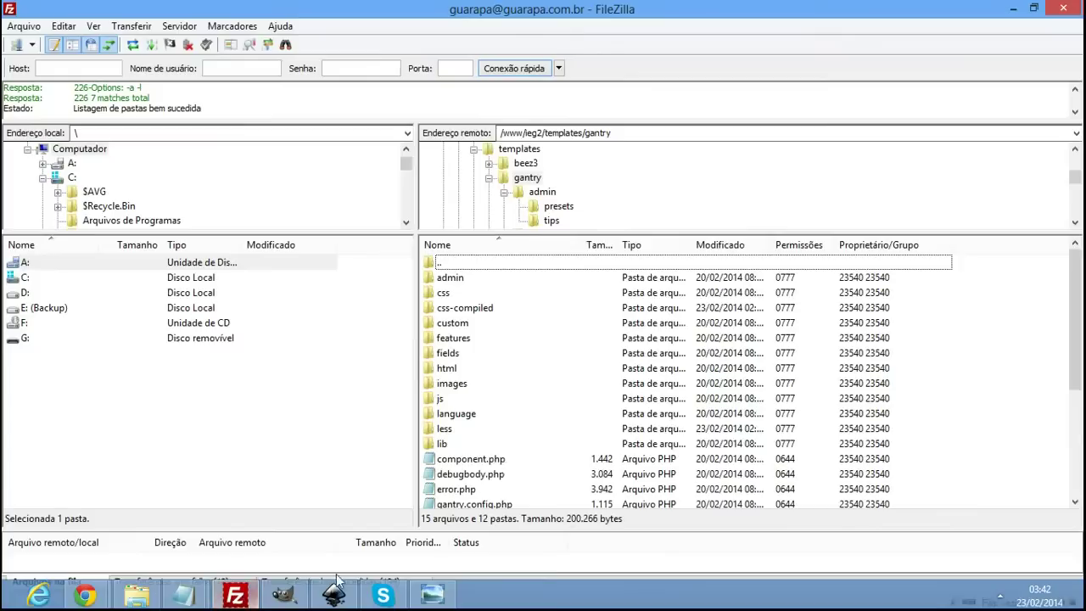
click(607, 132)
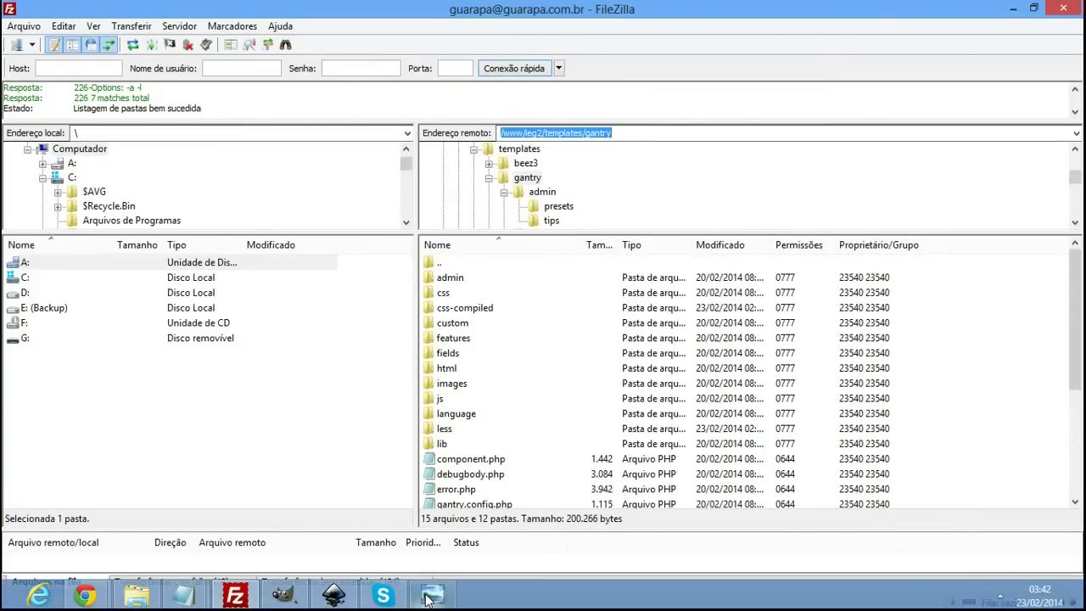
click(432, 595)
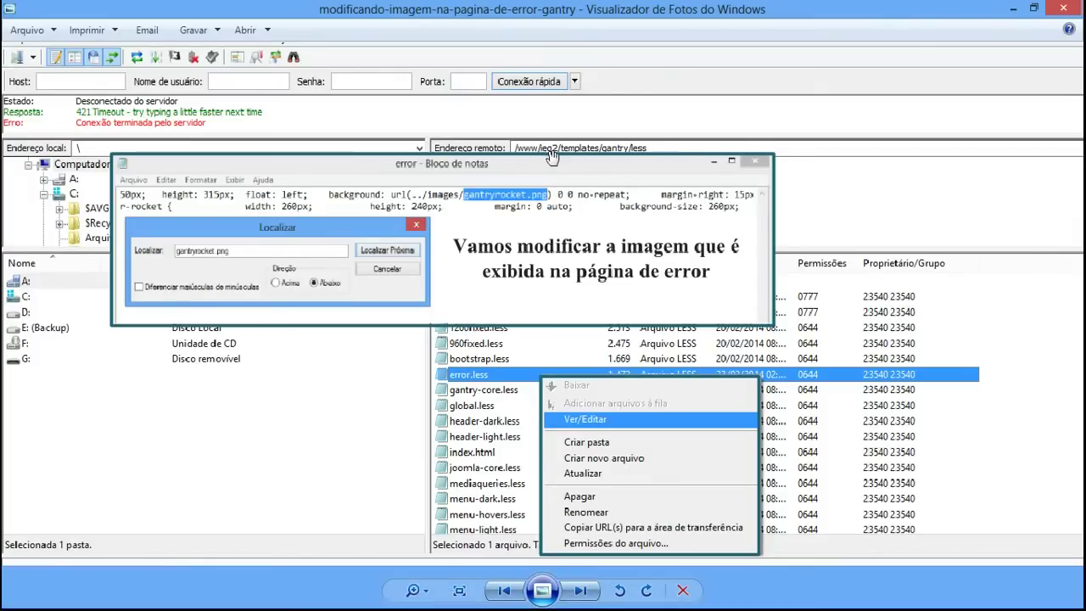
click(432, 599)
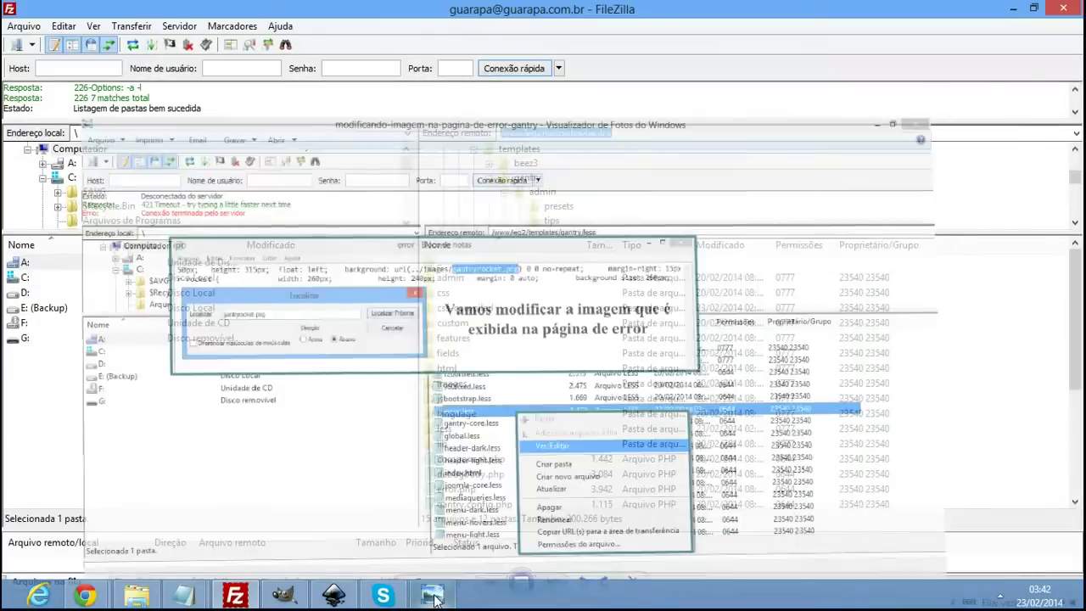
Open error.less from the remote less folder for editing, reopening the existing local copy.
double_click(449, 431)
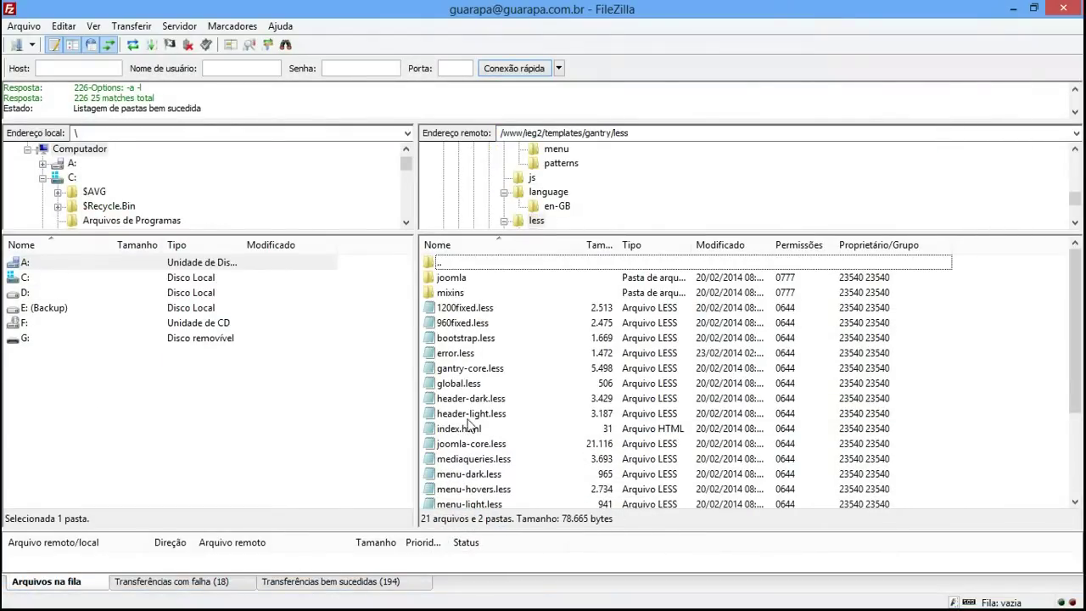
click(456, 355)
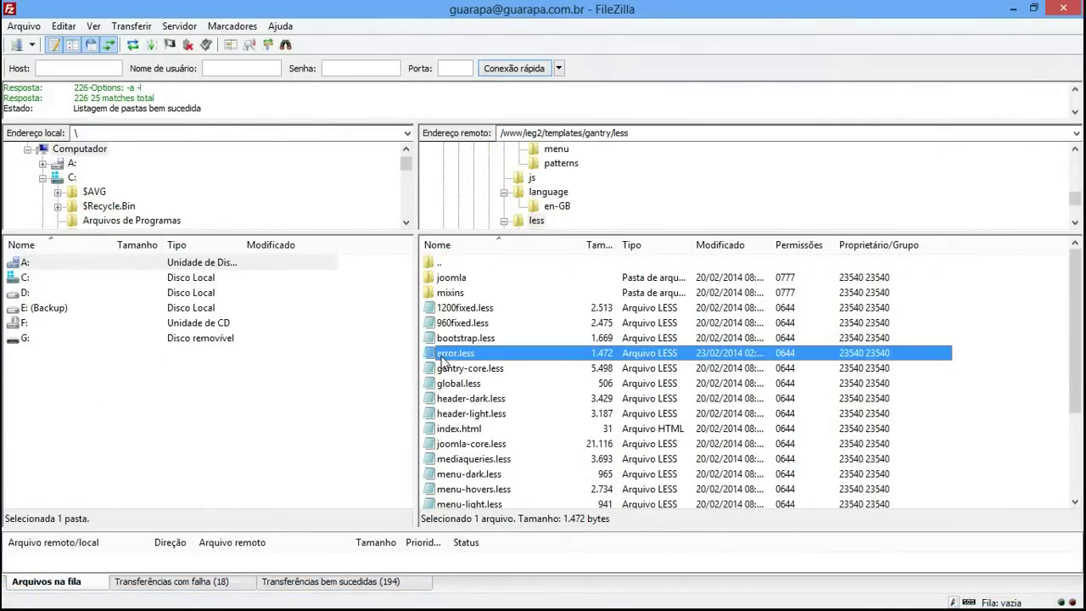
right_click(441, 360)
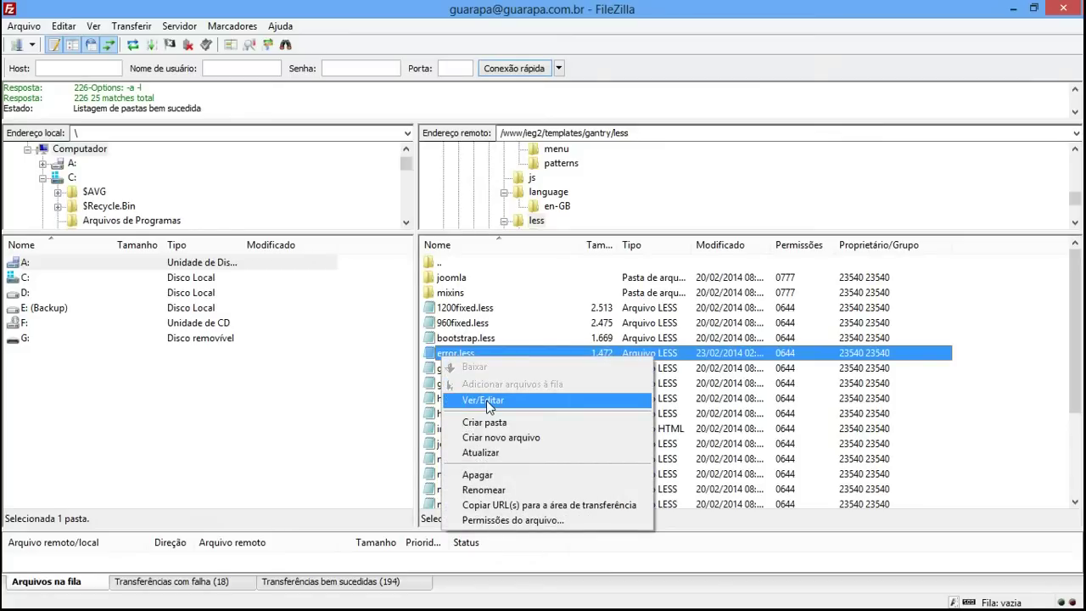
click(486, 403)
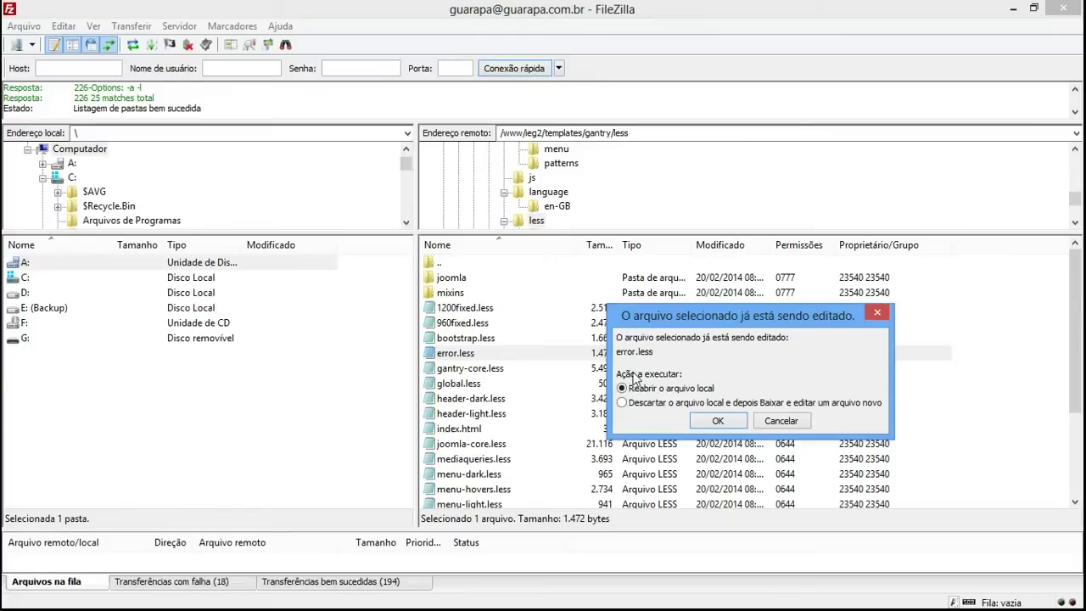
click(719, 421)
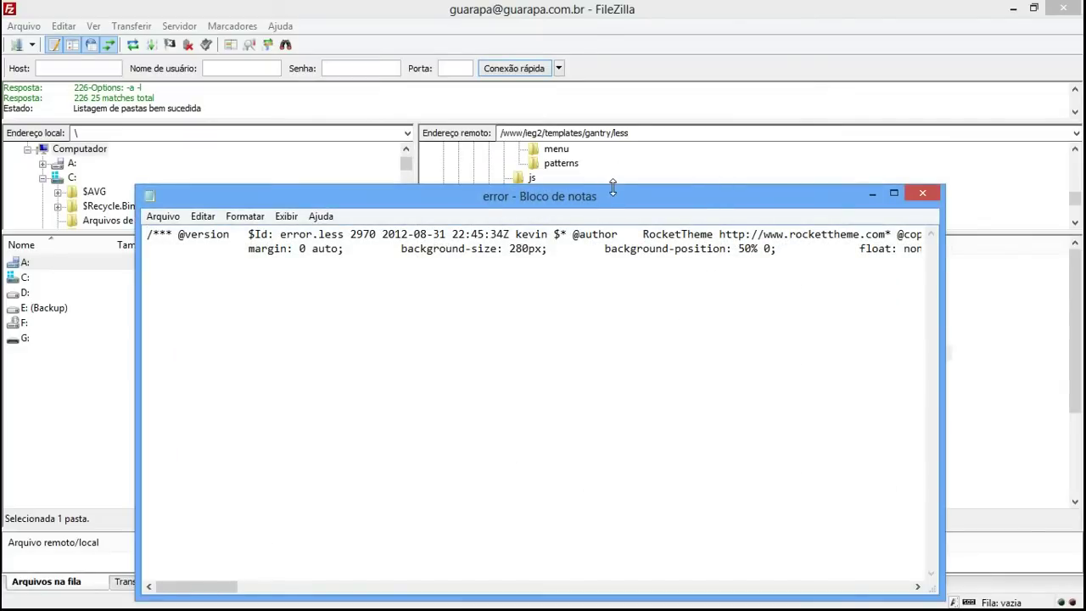
Find gantryrocket.png in error.less, close the search and minimise Notepad.
click(433, 600)
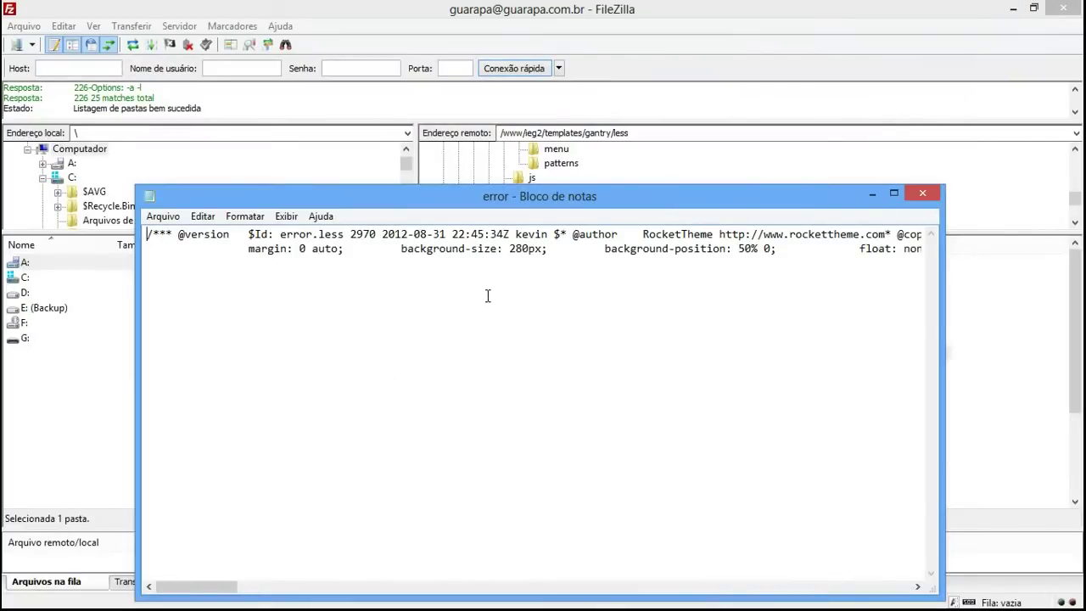
key(ctrl+f)
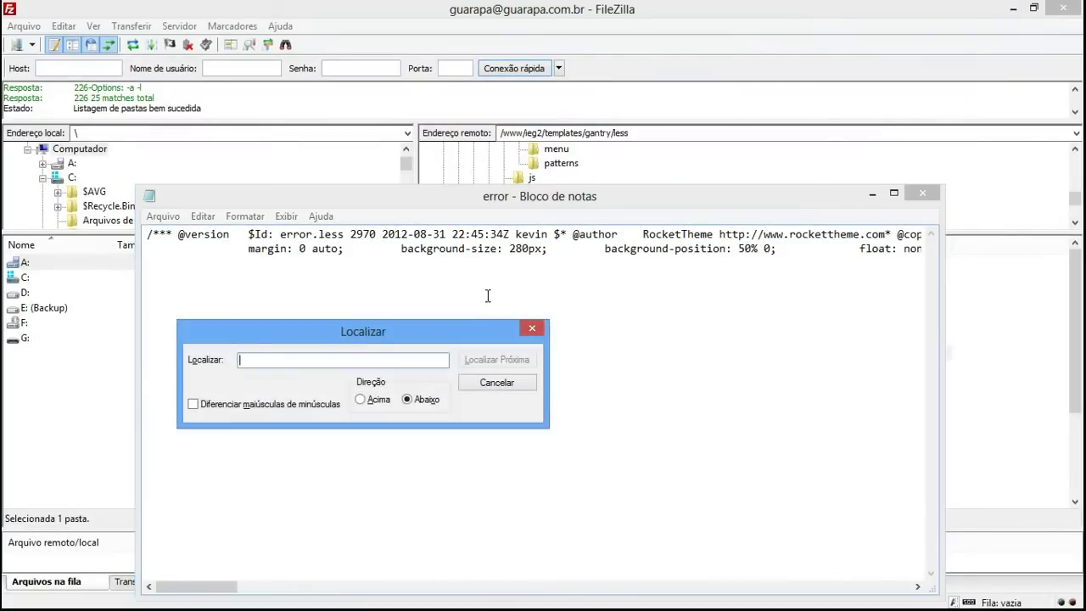
text(gantryrocket.png)
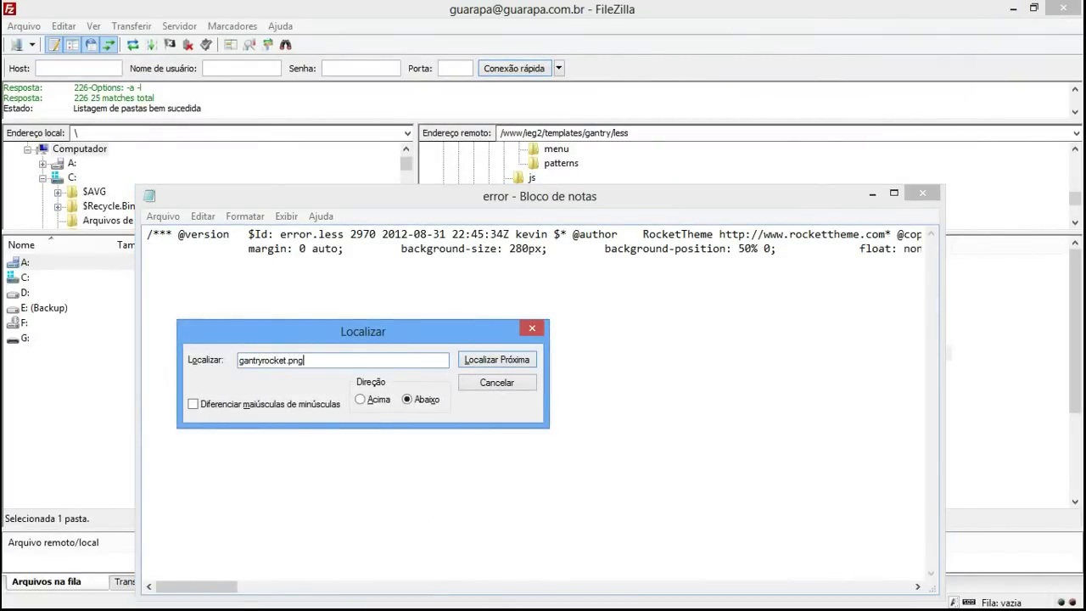
key(Return)
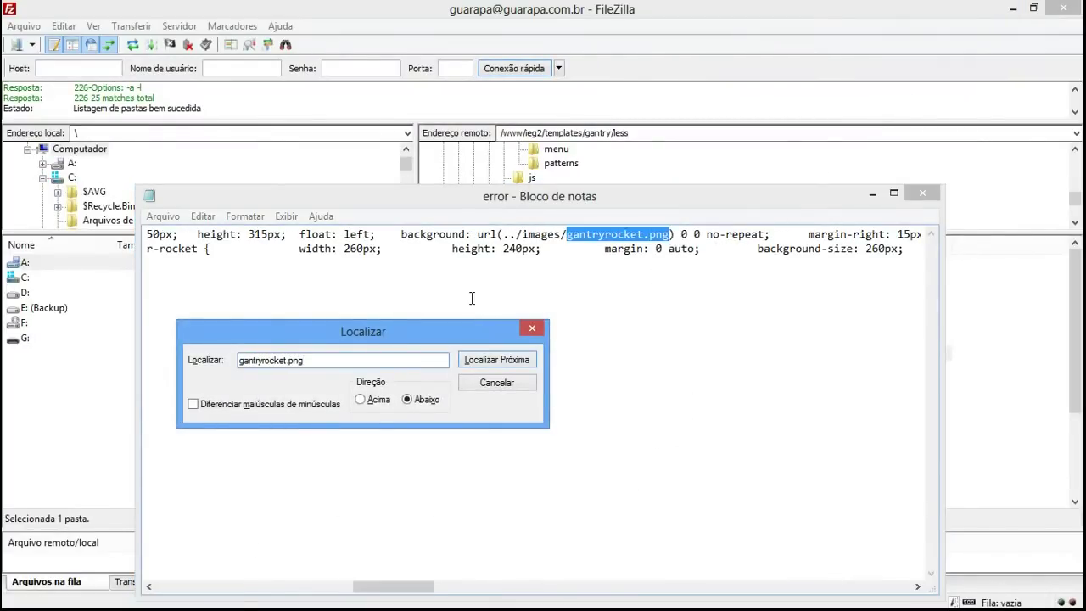
click(499, 383)
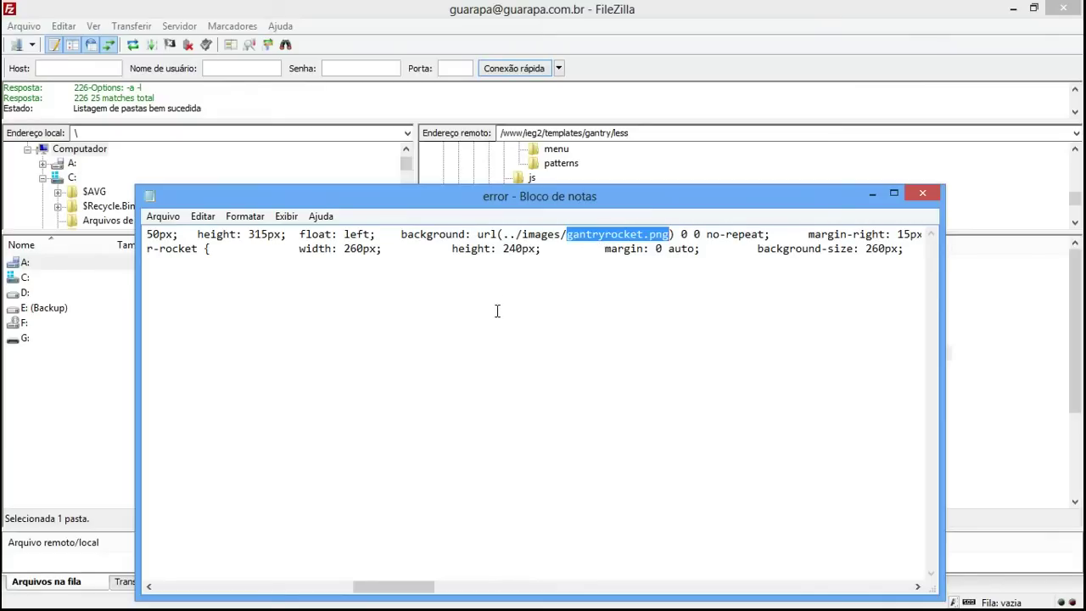
click(868, 193)
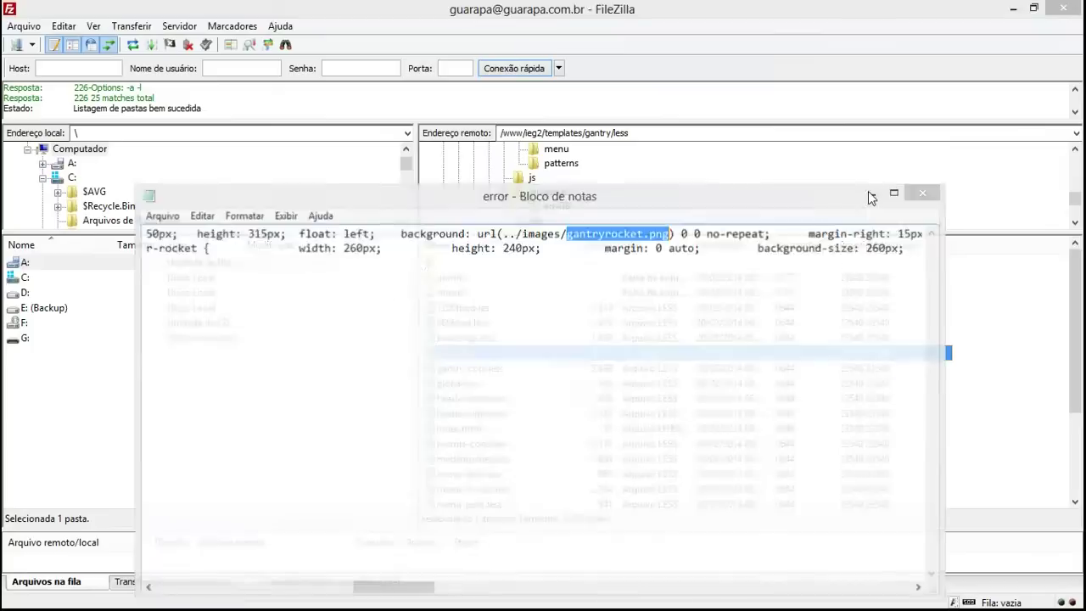
Go back to the remote gantry folder, open its images folder and select gantryrocket.png.
click(458, 291)
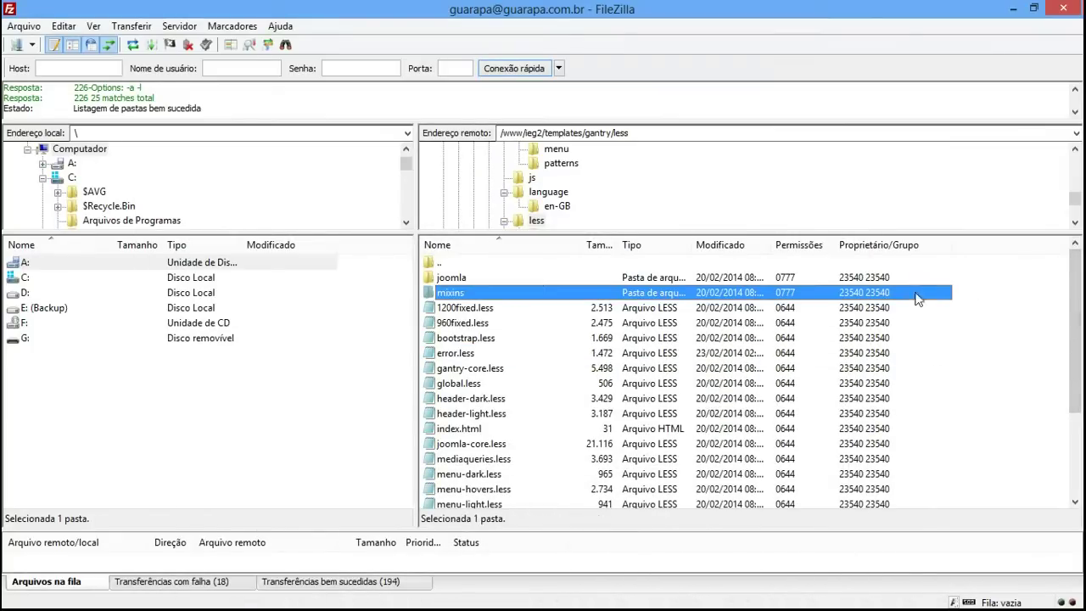
double_click(463, 263)
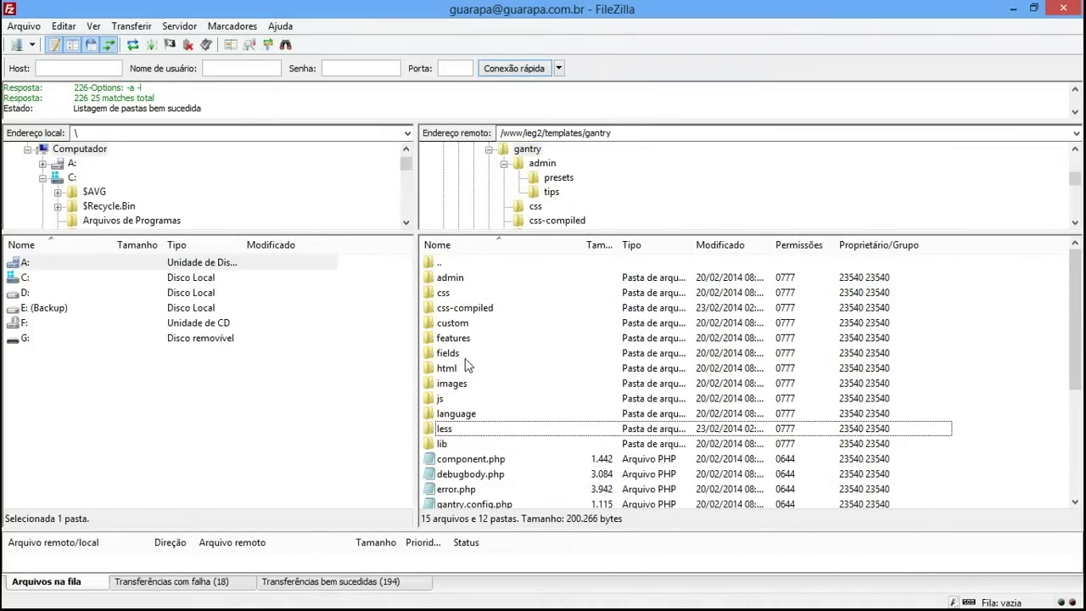
double_click(482, 383)
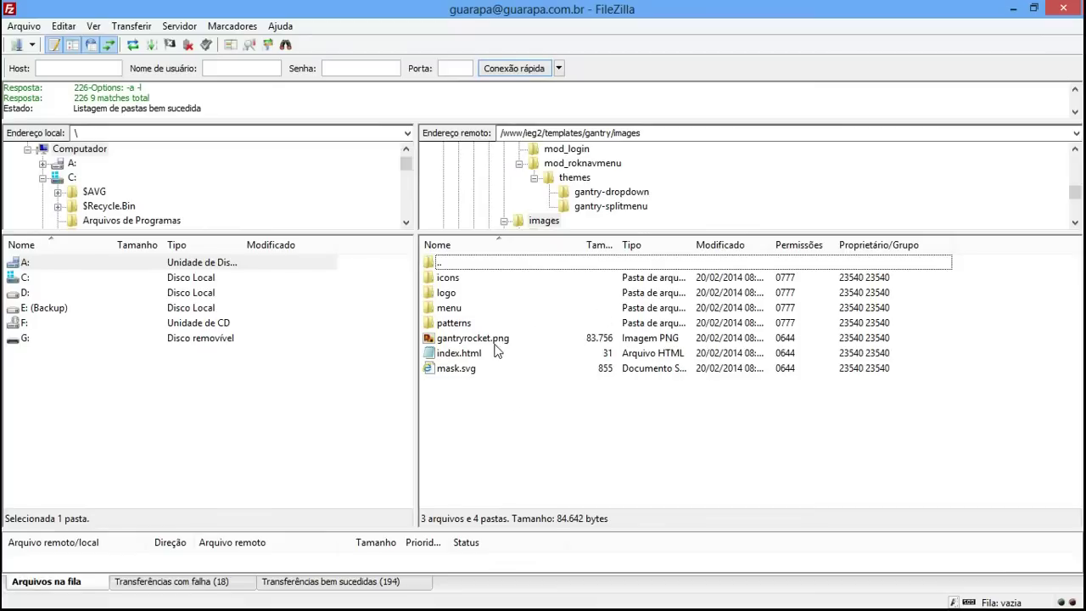
click(493, 339)
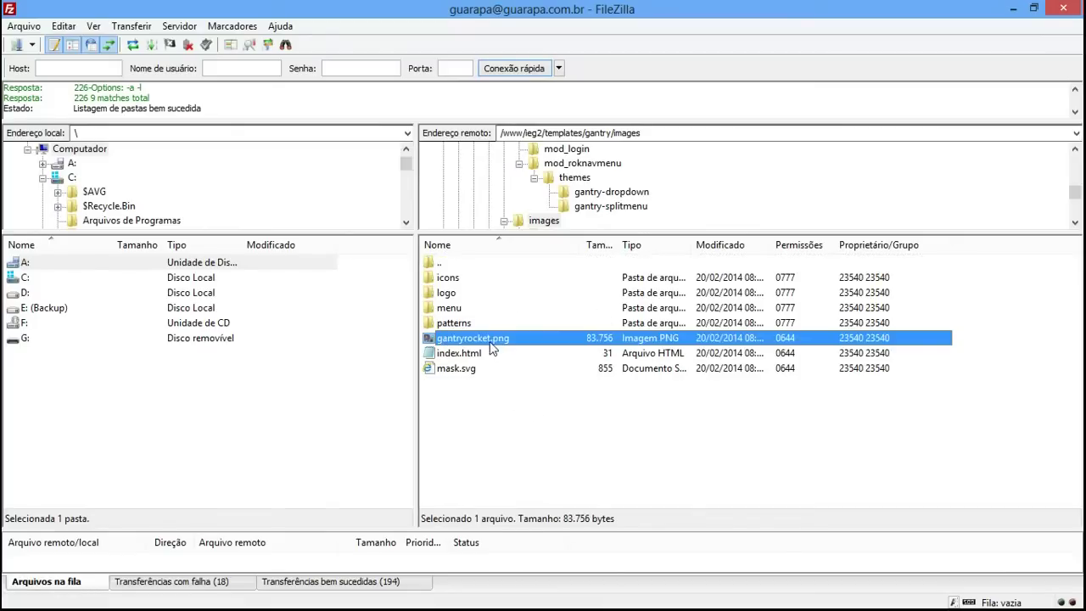
Switch to File Explorer and locate the gantryrocket image in the local gantry template's images folder.
click(185, 598)
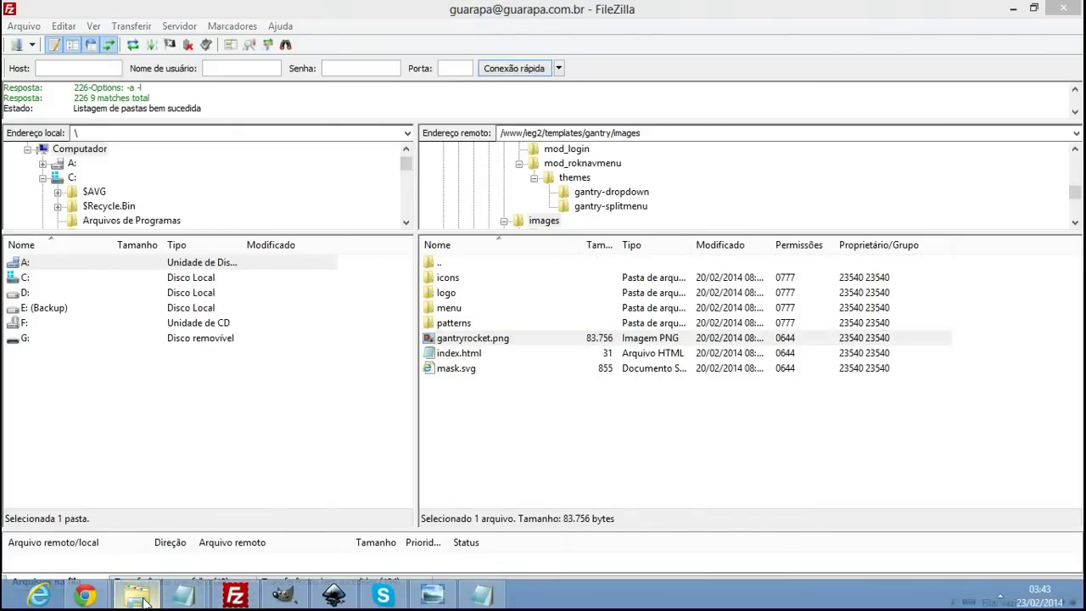
click(164, 171)
double_click(164, 171)
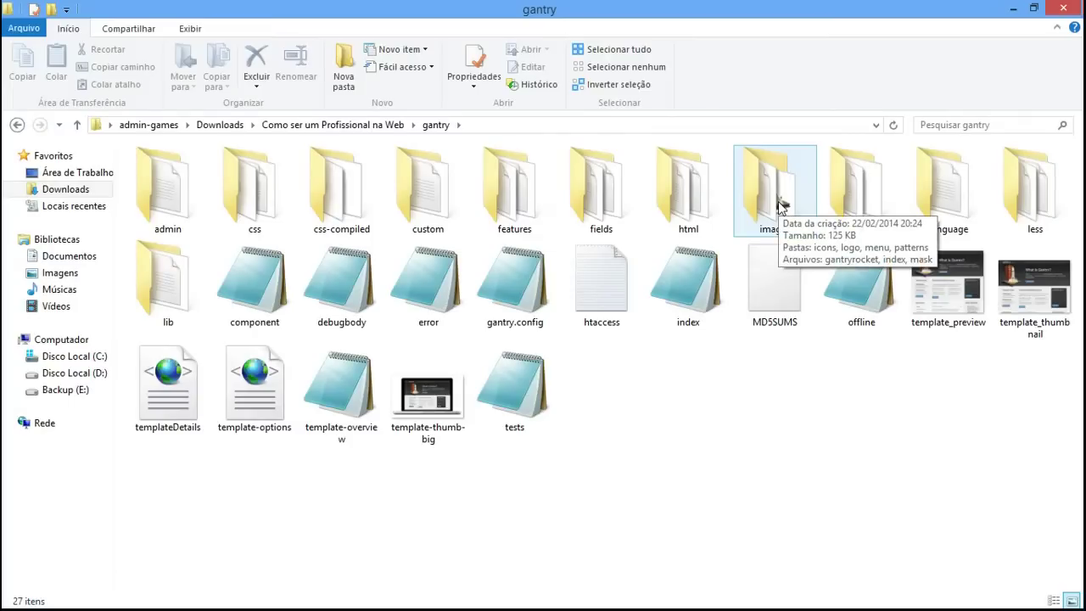
double_click(782, 205)
key(g)
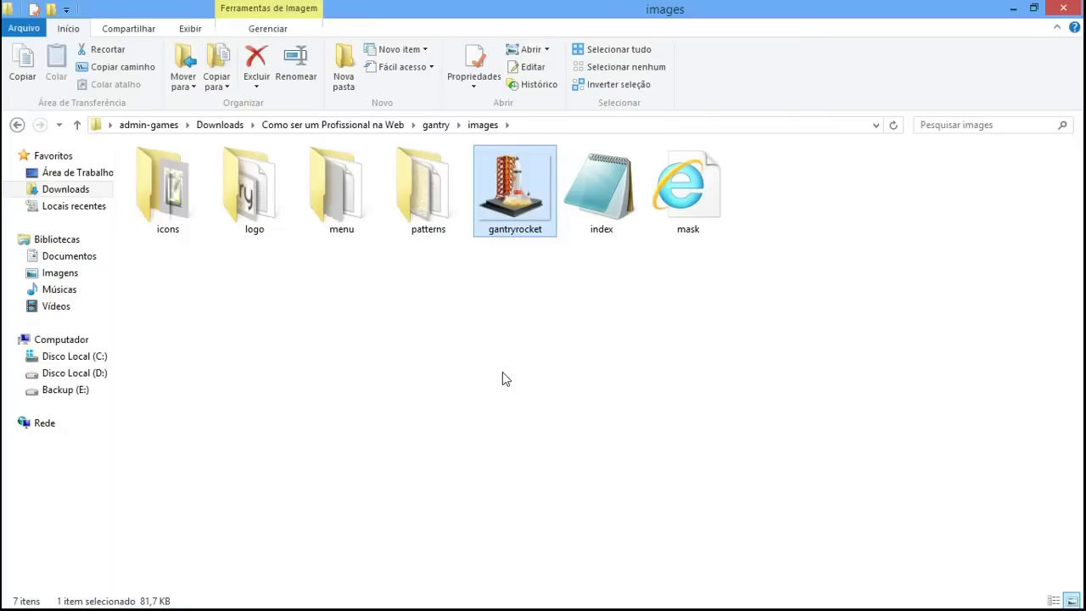
click(468, 326)
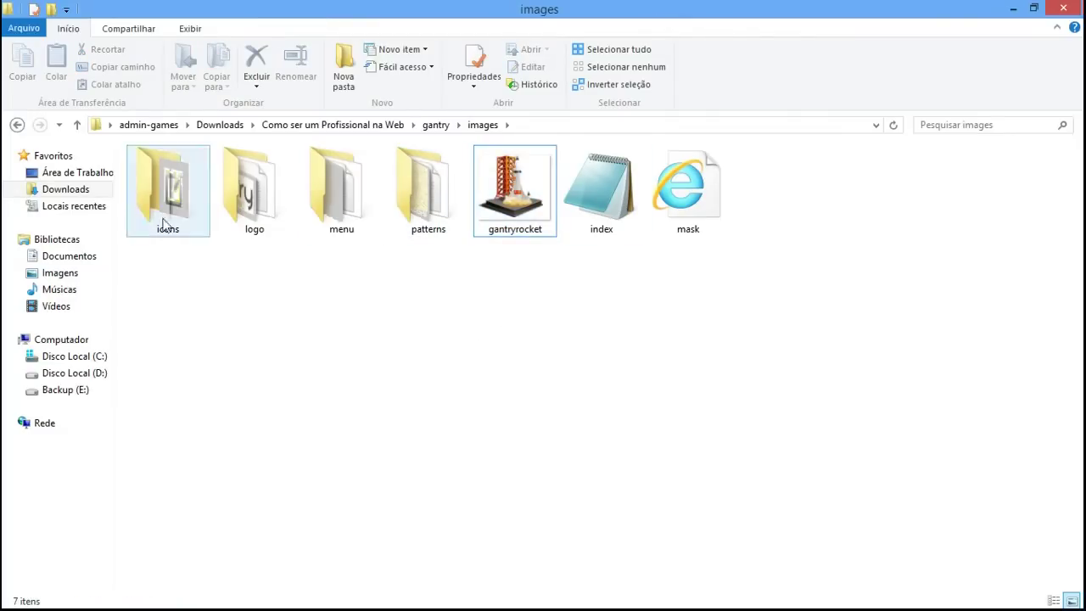
Preview ieg-error-404-pagina-nao-encontrada from the Como ser um Profissional na Web folder and upload it to the remote gantry images folder.
click(314, 128)
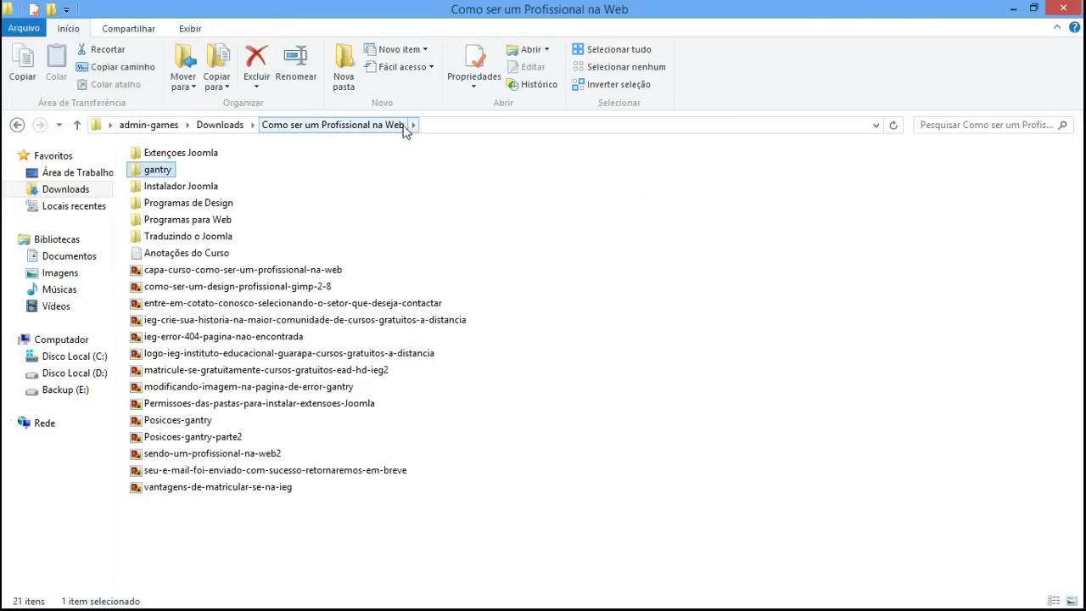
click(211, 337)
double_click(211, 338)
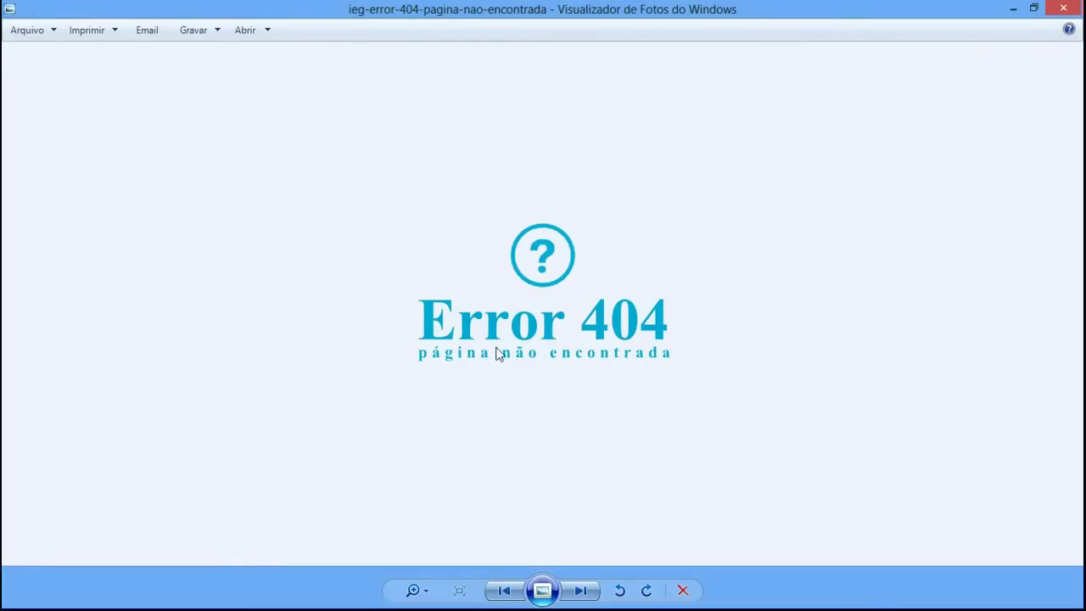
click(1063, 7)
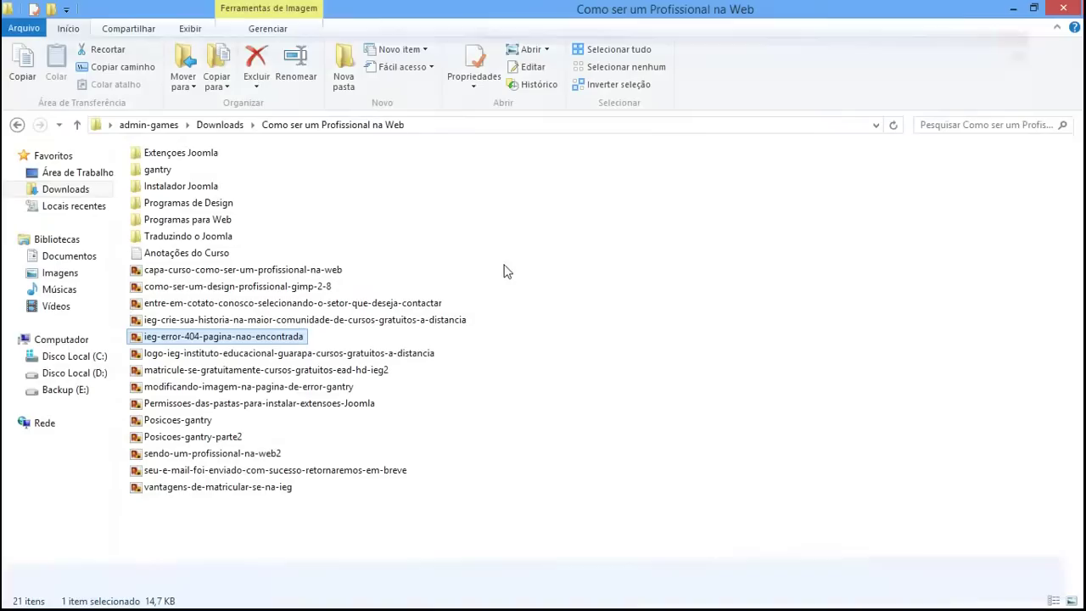
drag(229, 339, 583, 461)
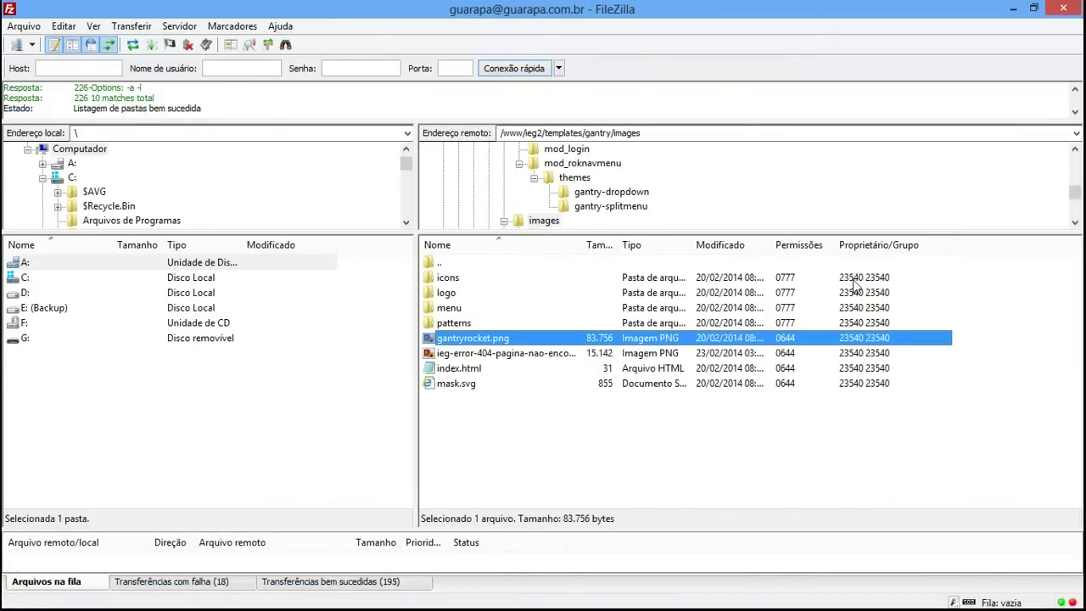
Copy the full file name of the uploaded ieg-error-404-pagina-nao-encontrada.png in the remote images folder.
click(523, 356)
key(F2)
key(ctrl+c)
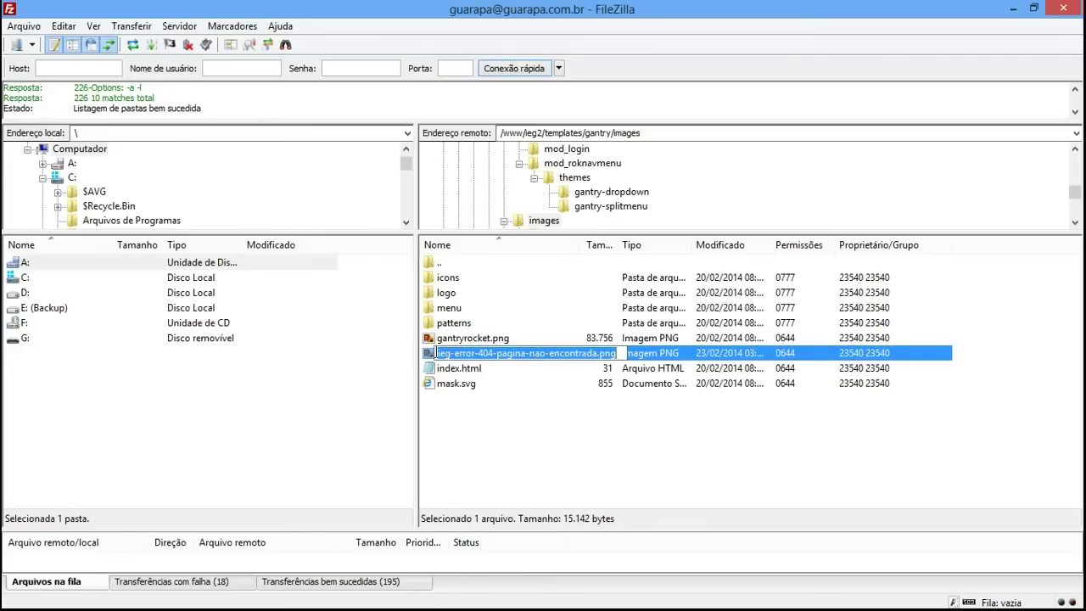
right_click(580, 360)
click(608, 409)
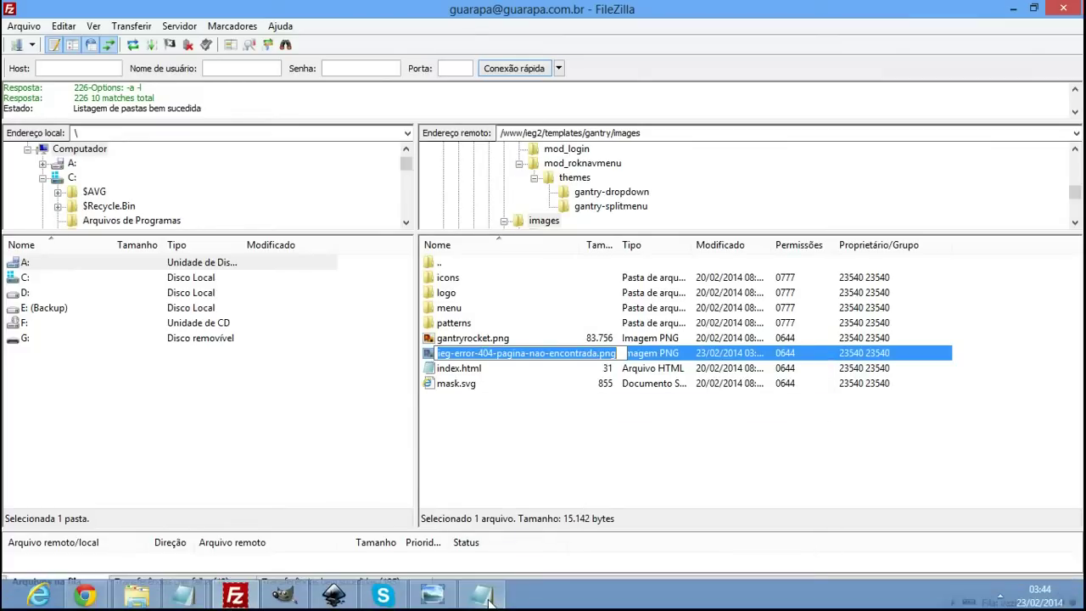
Replace gantryrocket.png with ieg-error-404-pagina-nao-encontrada.png in error.less's background URL and save the file.
click(483, 600)
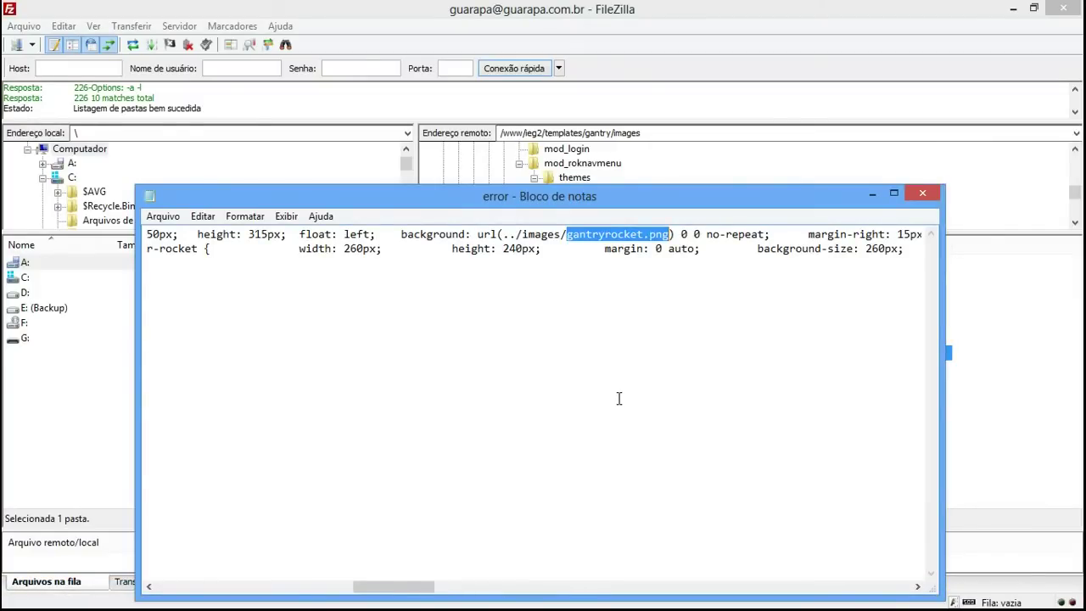
key(Delete)
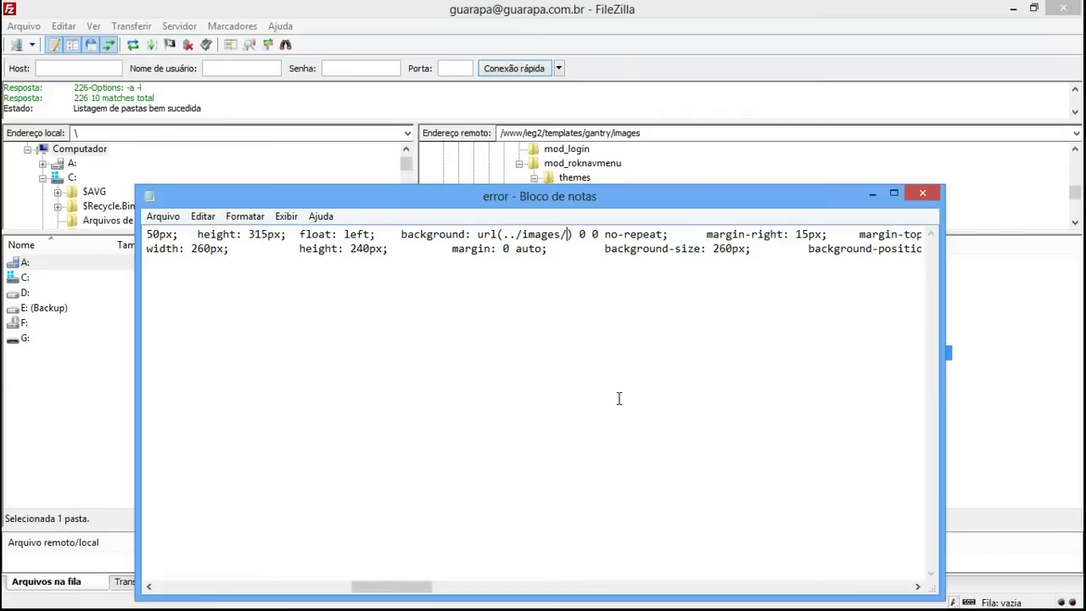
key(ctrl+v)
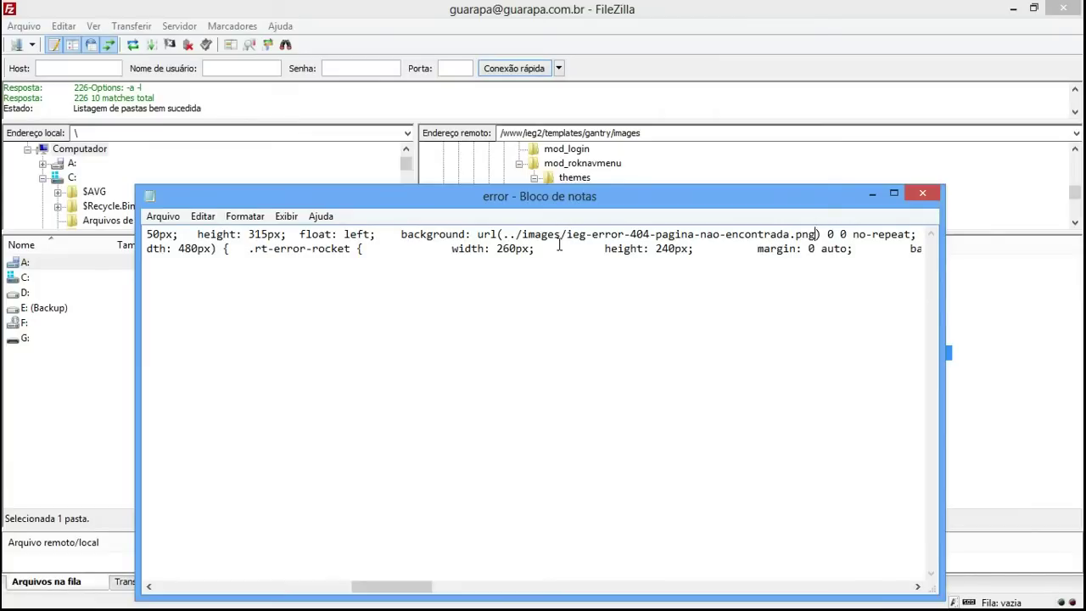
drag(606, 202, 674, 188)
click(230, 203)
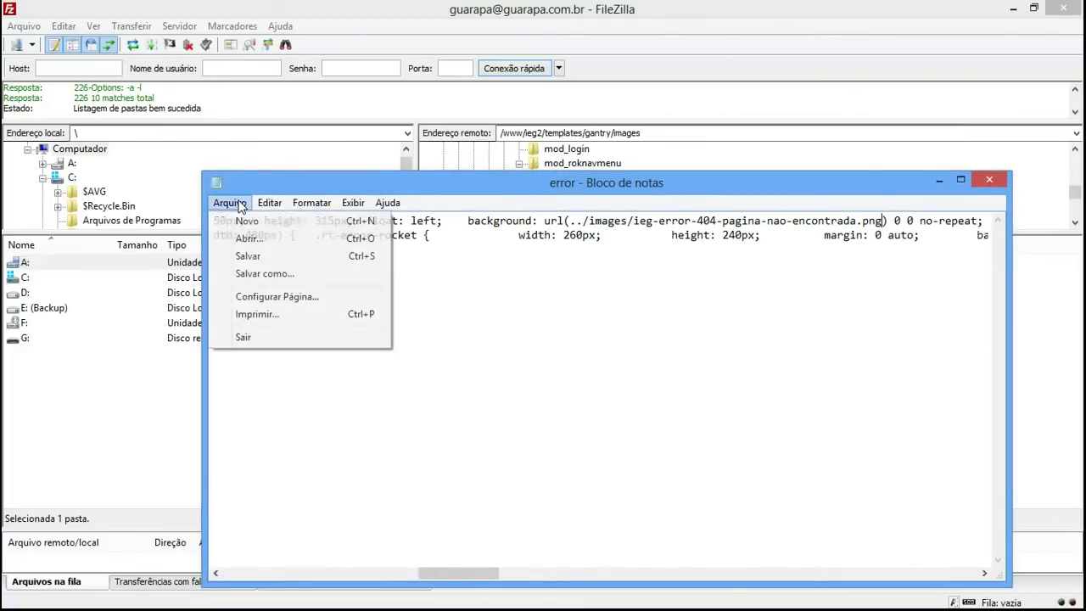
click(263, 255)
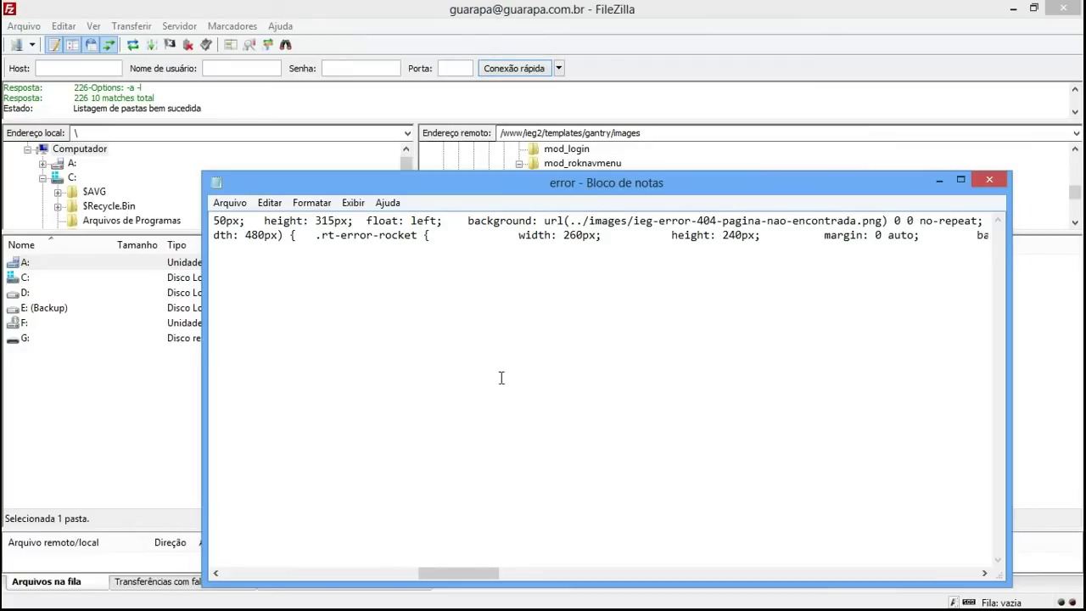
Return to FileZilla, send the modified error.less back to the server and leave the image's name editing.
click(693, 87)
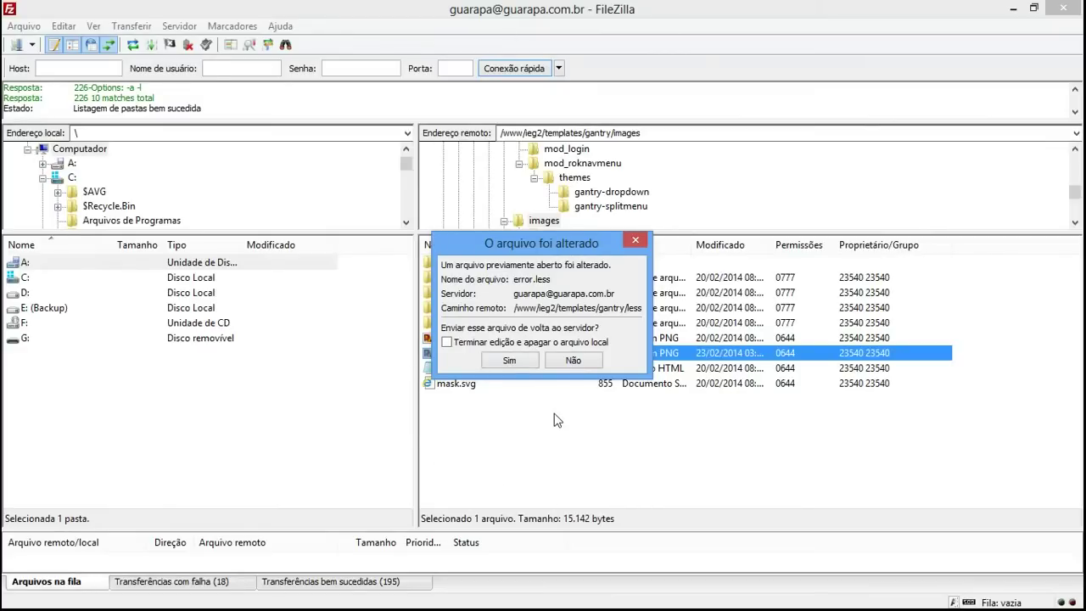
click(512, 360)
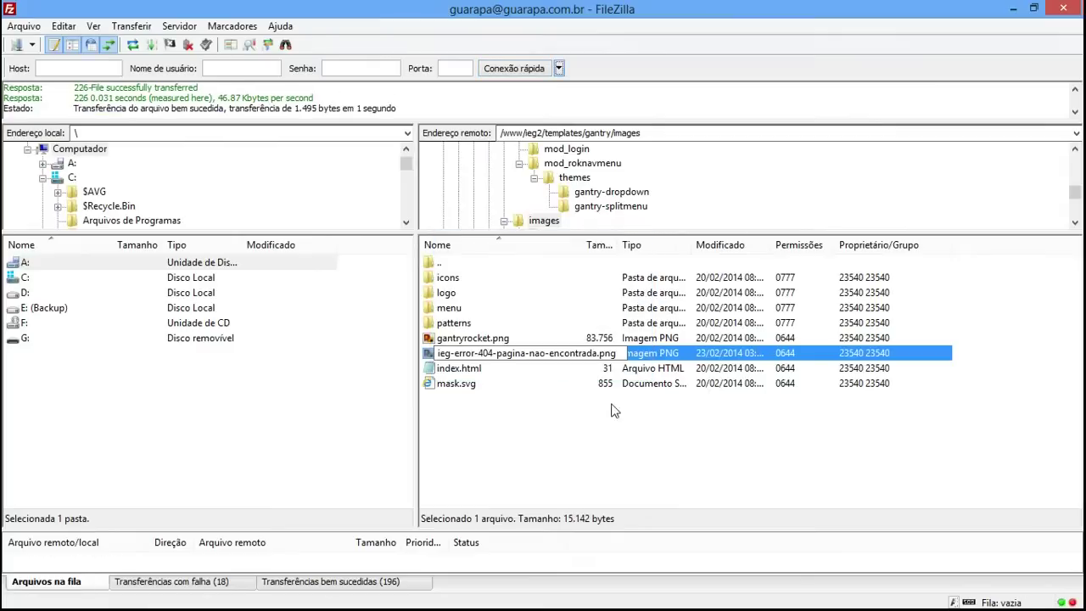
click(537, 463)
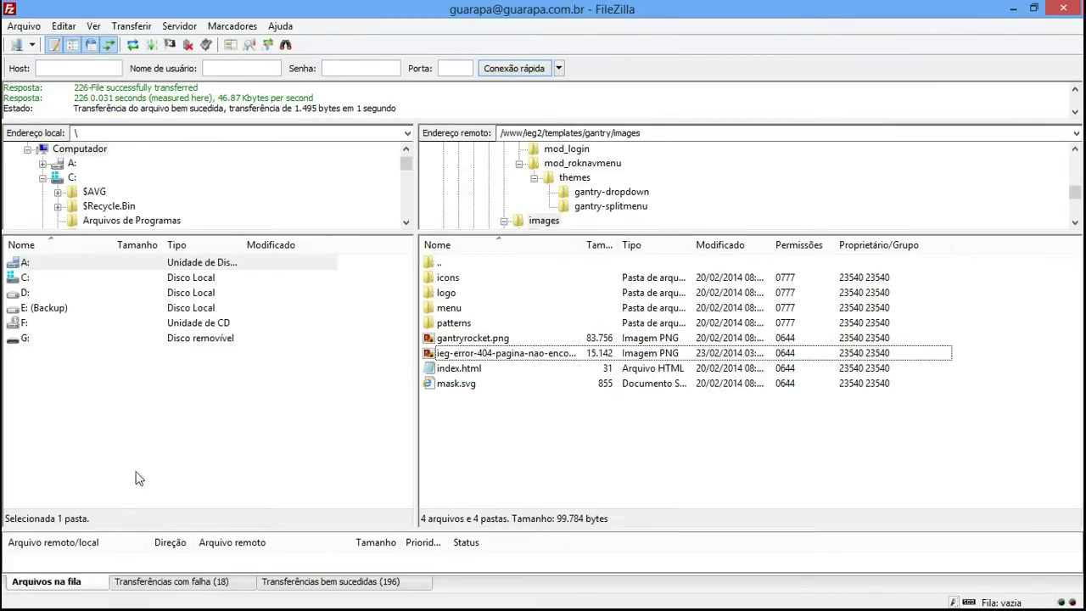
Switch to Chrome and reload the site's 404 error page to check the new image.
mouse_move(85, 595)
click(105, 536)
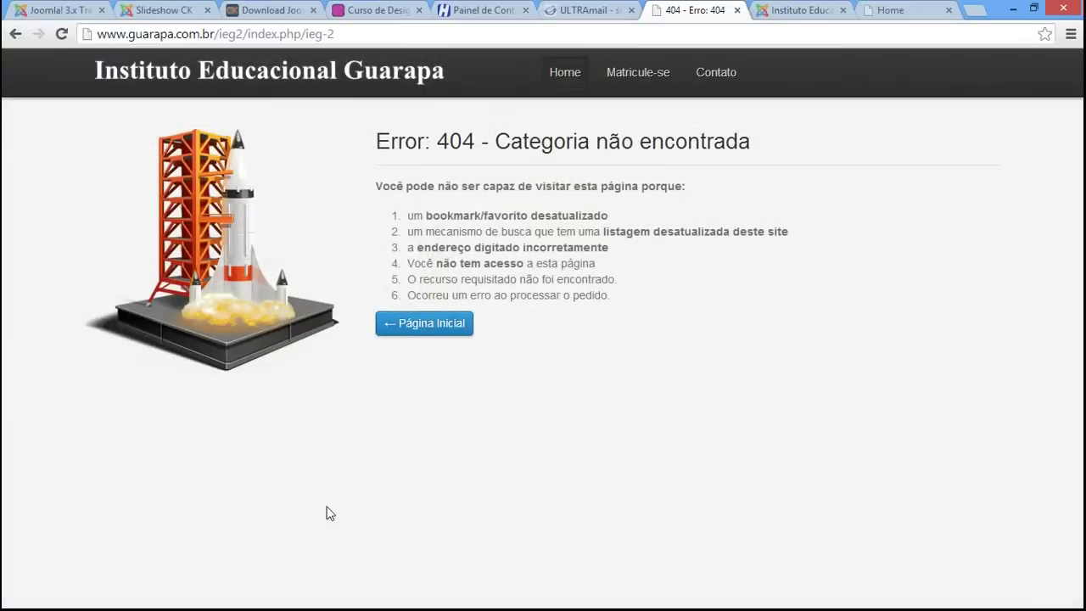
click(61, 36)
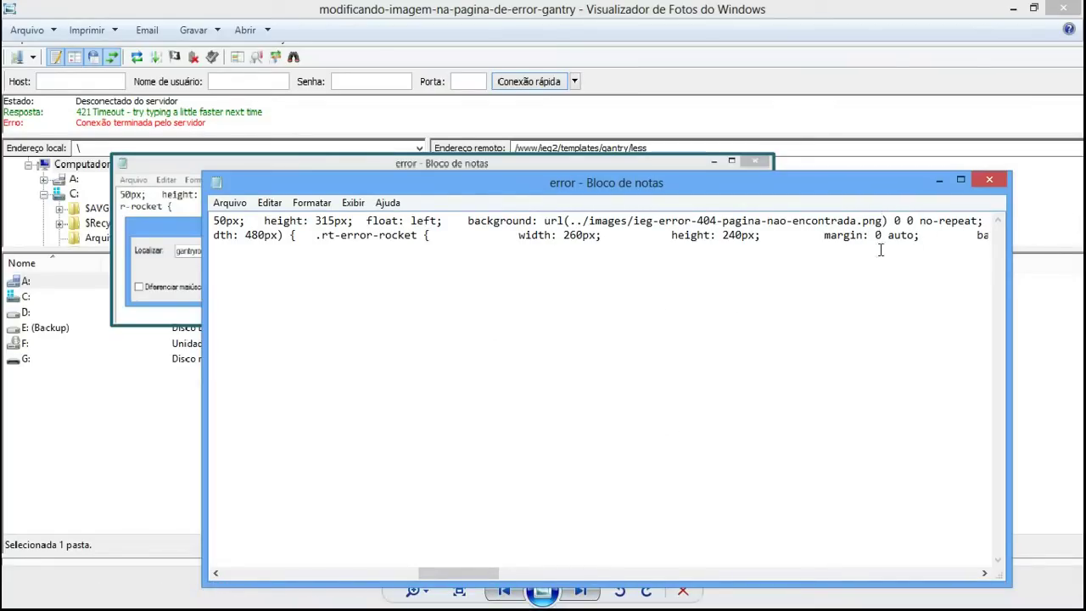
Examine the image URL and the remaining rules in error.less, and shorten the Notepad window to reveal the reference screenshot.
shift+click(633, 231)
drag(635, 222, 848, 221)
key(ctrl+f)
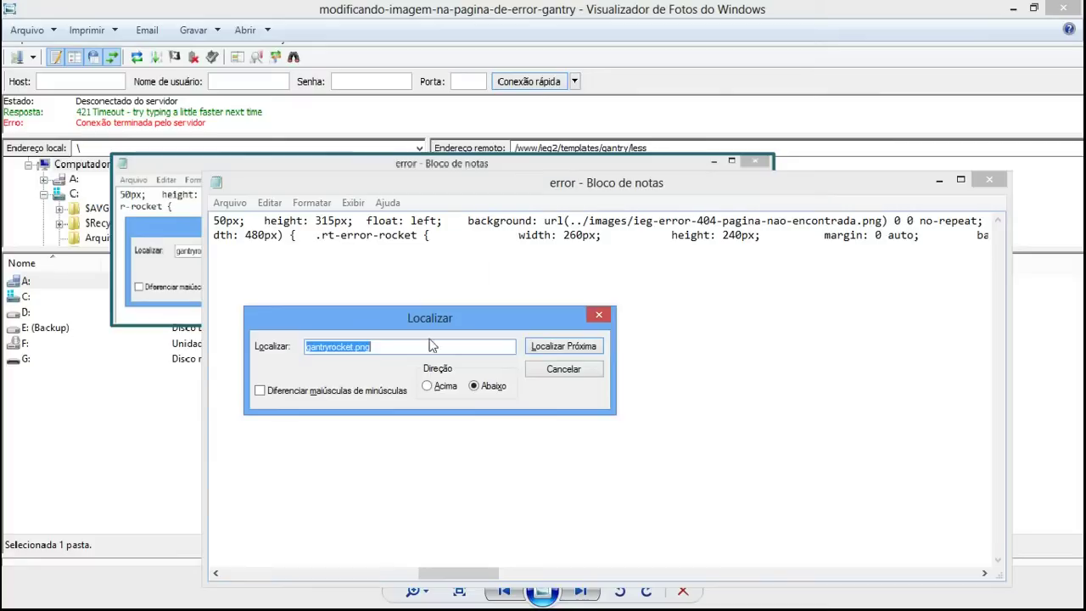
click(584, 371)
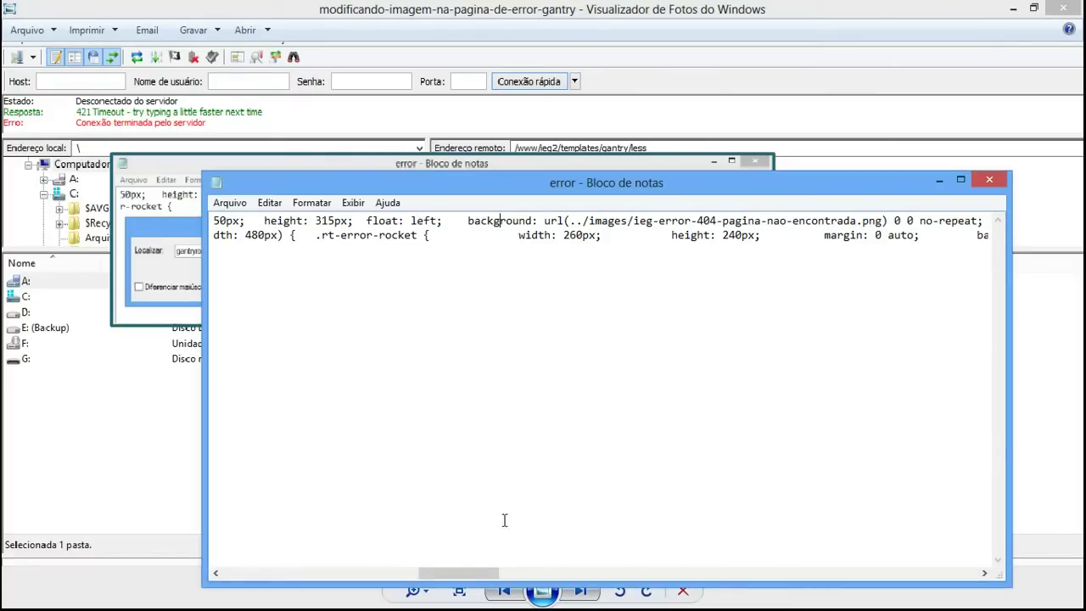
drag(461, 574, 588, 588)
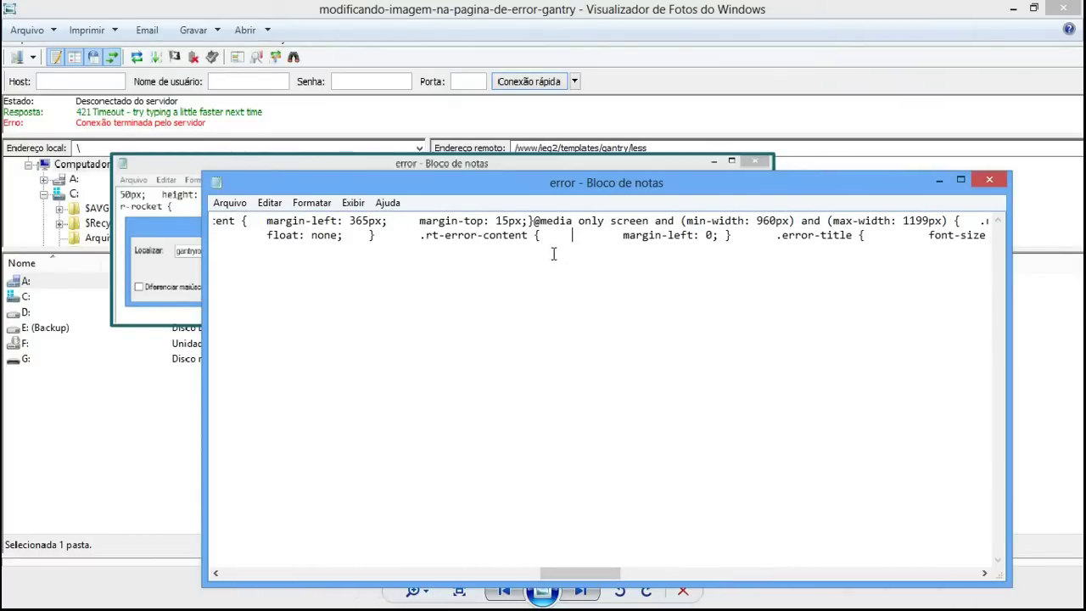
key(ctrl+f)
click(583, 372)
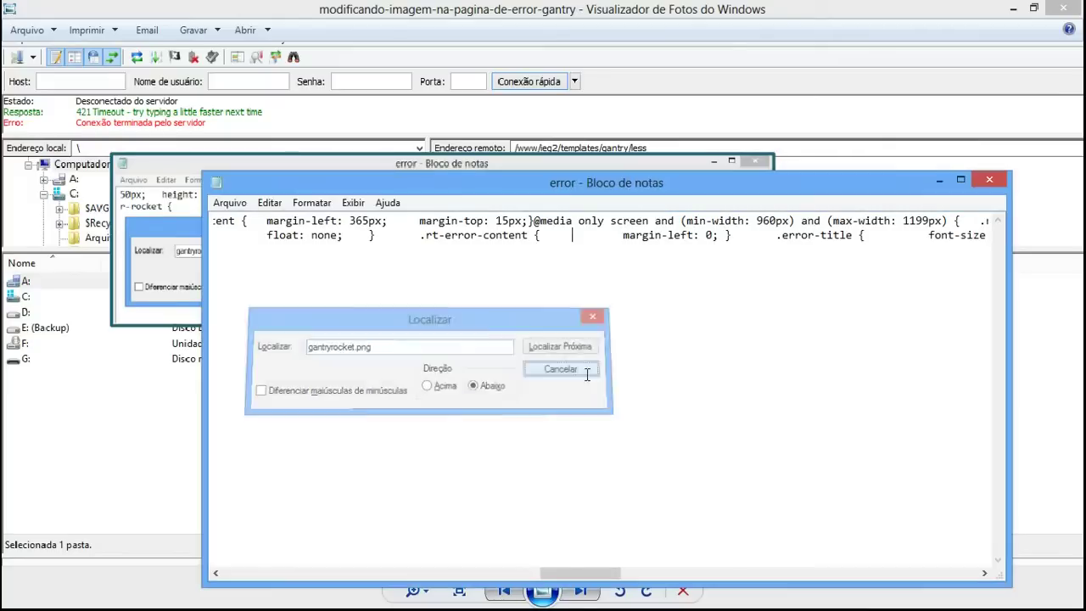
drag(645, 584, 690, 417)
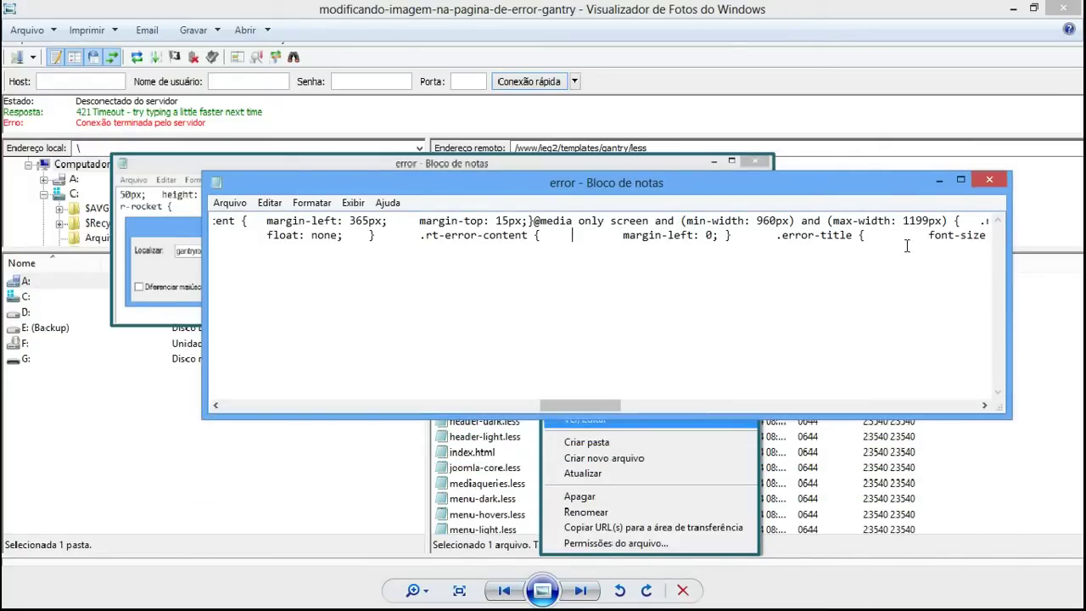